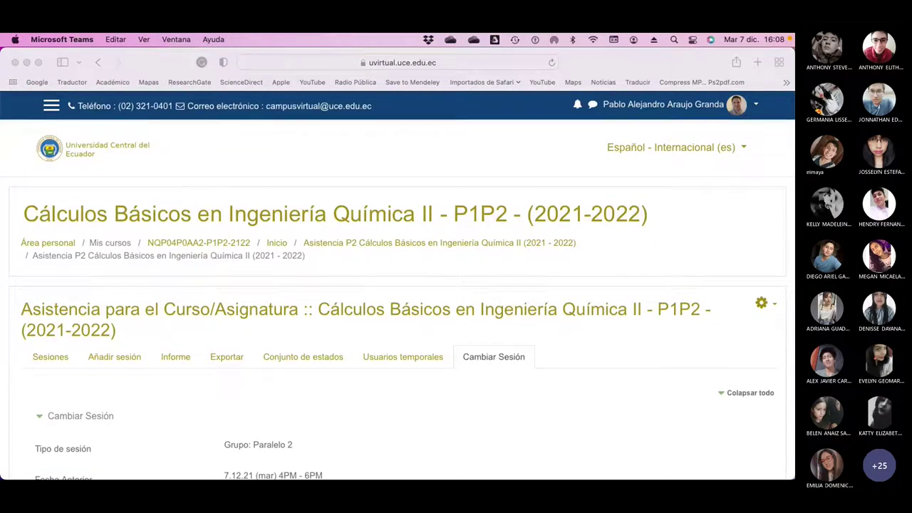
Step: Enter "Tema IC Martes:" in the 7 December attendance session's description, consulting the PowerPoint presentation on energy needs for the topic
scroll(468, 269, "down", 8)
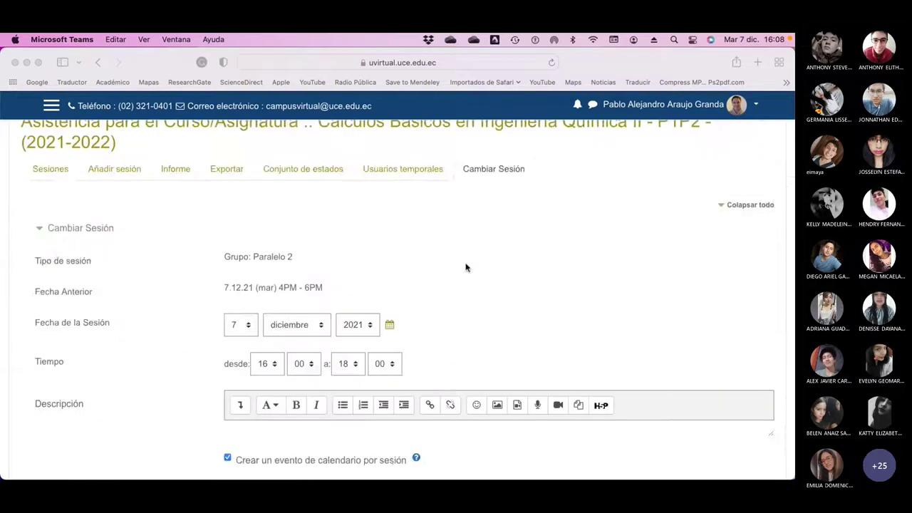
scroll(452, 281, "down", 3)
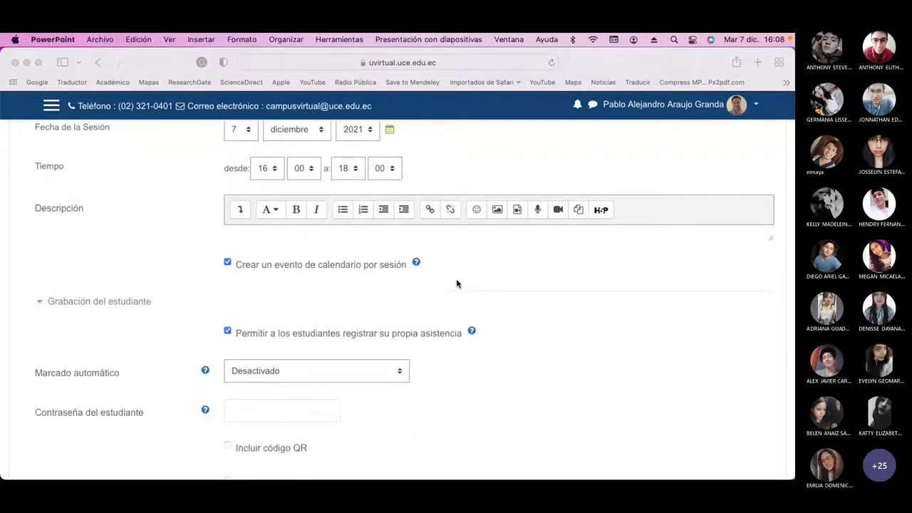
scroll(456, 283, "up", 4)
scroll(456, 283, "down", 3)
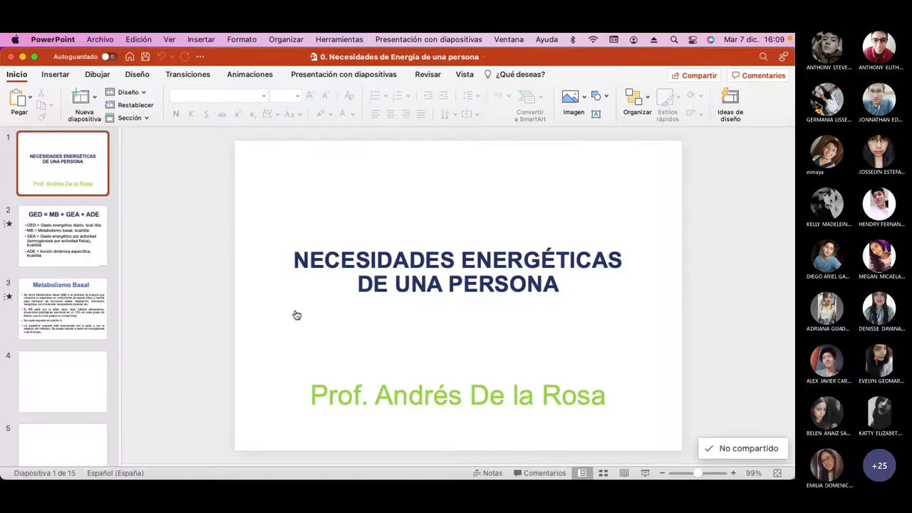
key("super+Tab")
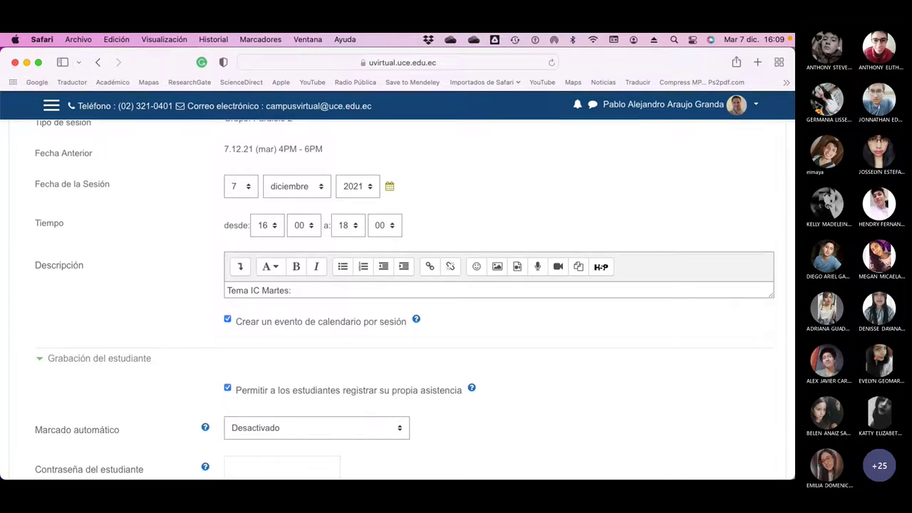
key("super+Tab")
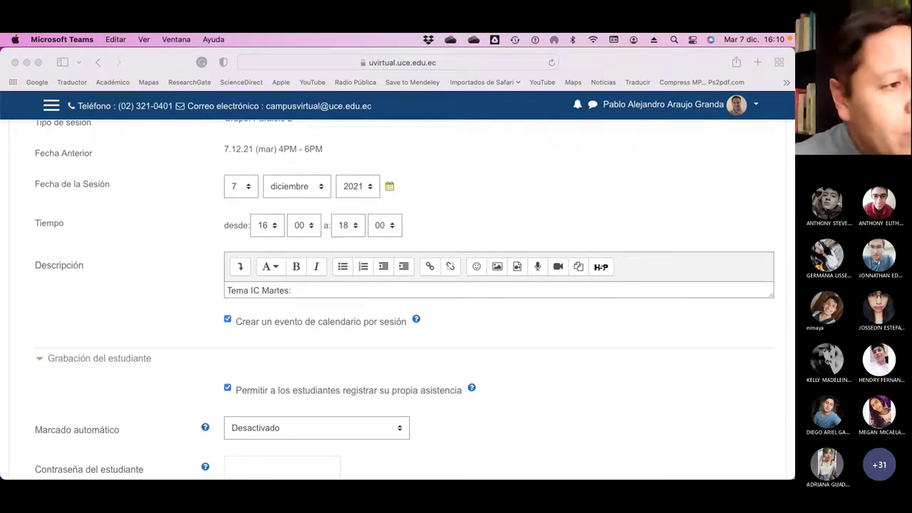
left_click(299, 290)
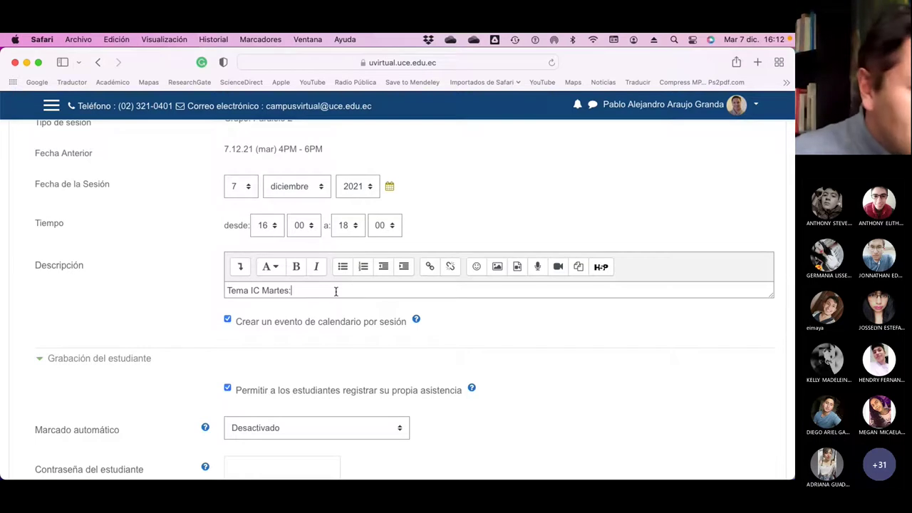
Step: Reload the attendance session's edit page, confirming to leave the current page
scroll(436, 224, "down", 15)
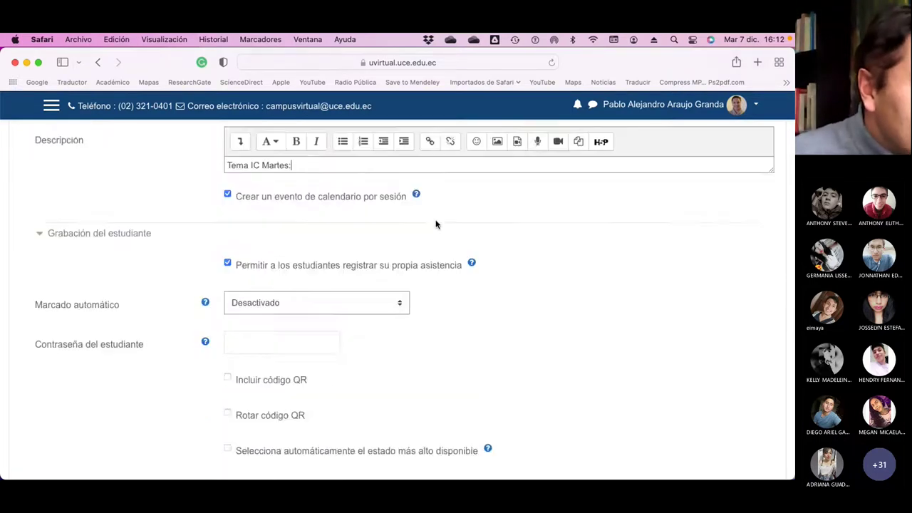
scroll(436, 225, "up", 20)
scroll(436, 225, "down", 8)
scroll(436, 225, "down", 1)
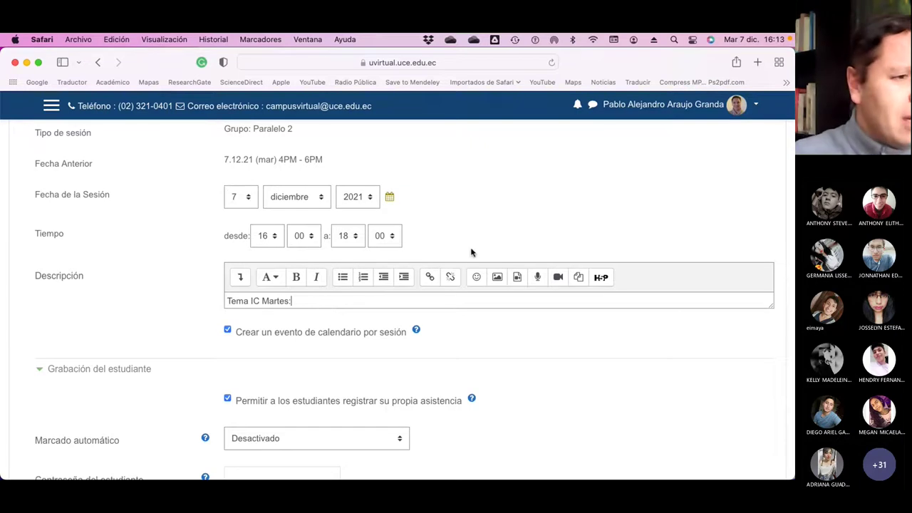
scroll(470, 252, "down", 5)
scroll(470, 252, "up", 4)
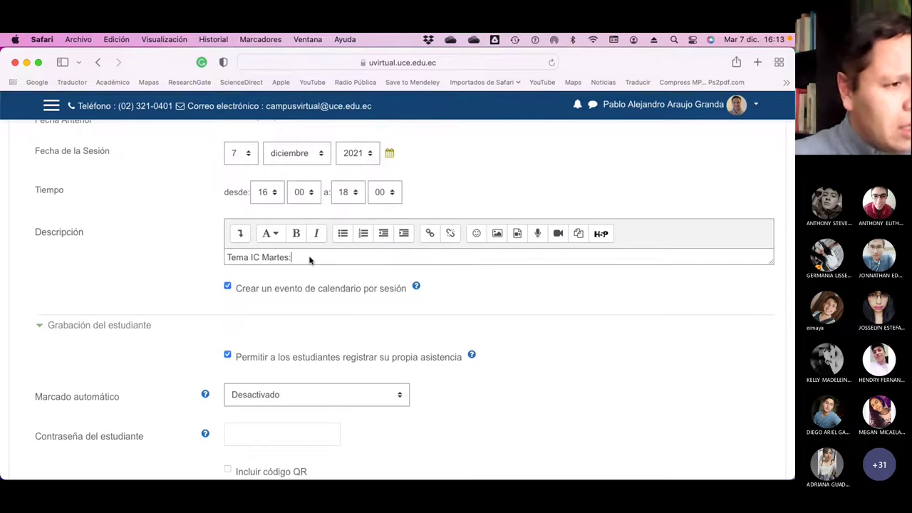
left_click(551, 63)
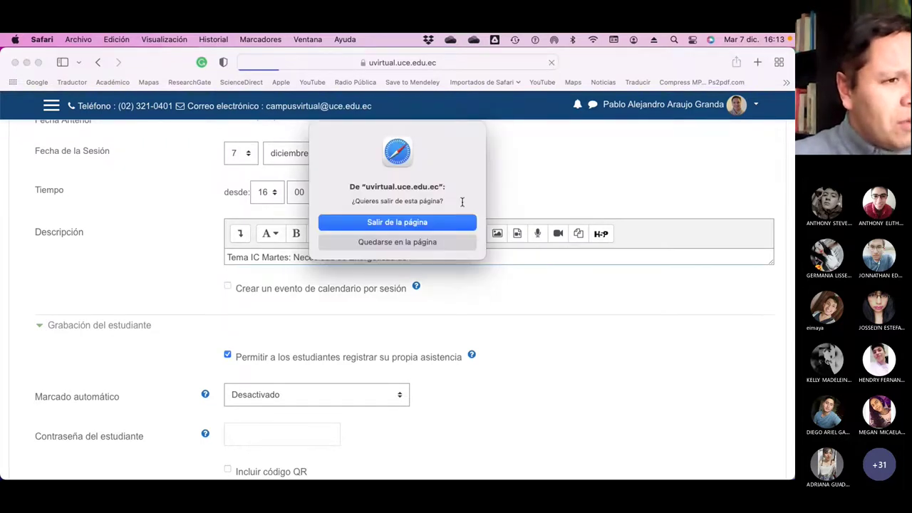
left_click(422, 224)
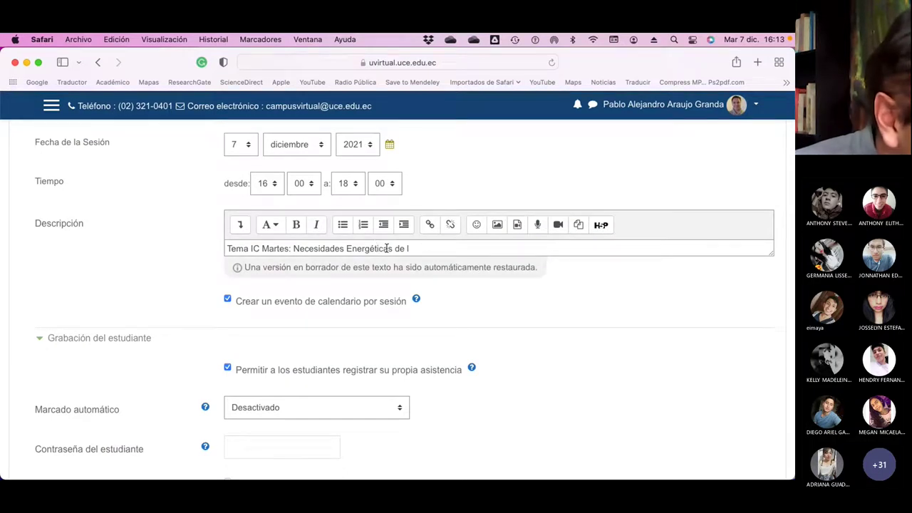
scroll(390, 271, "down", 15)
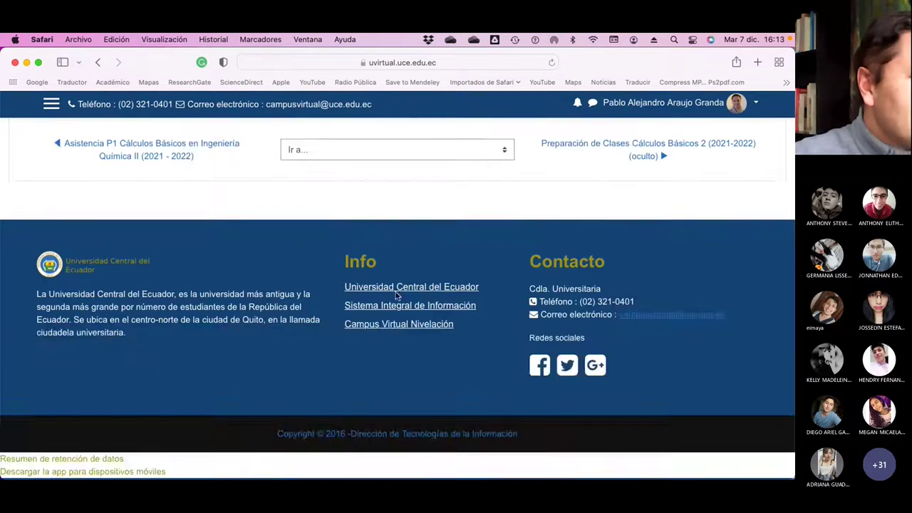
scroll(394, 292, "up", 3)
scroll(380, 289, "up", 2)
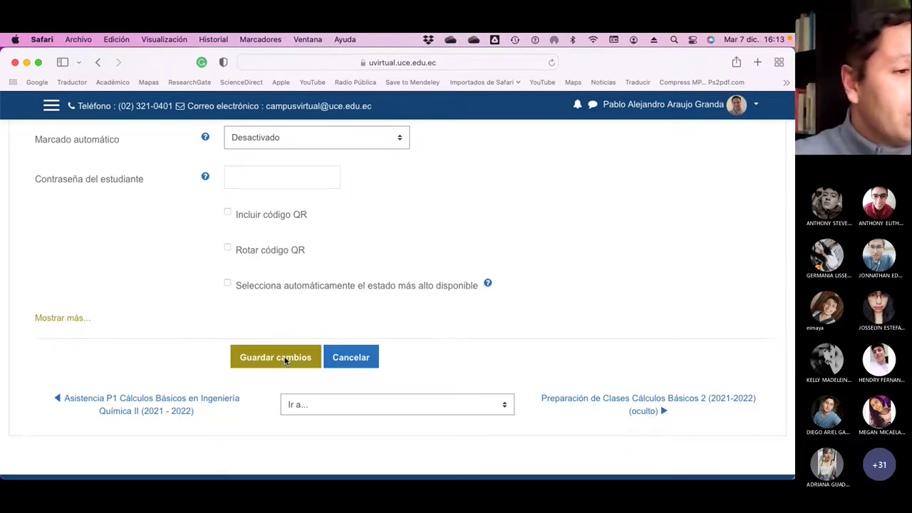
scroll(501, 366, "up", 3)
scroll(500, 366, "down", 4)
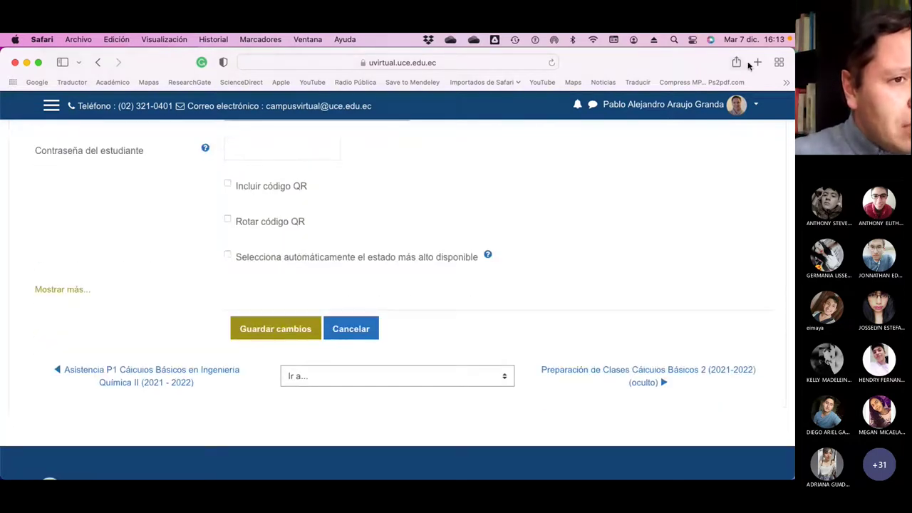
Step: Open the previously visited NOVA Labs Energy Lab page on PBS in a new browser tab by looking up "nova"
left_click(757, 64)
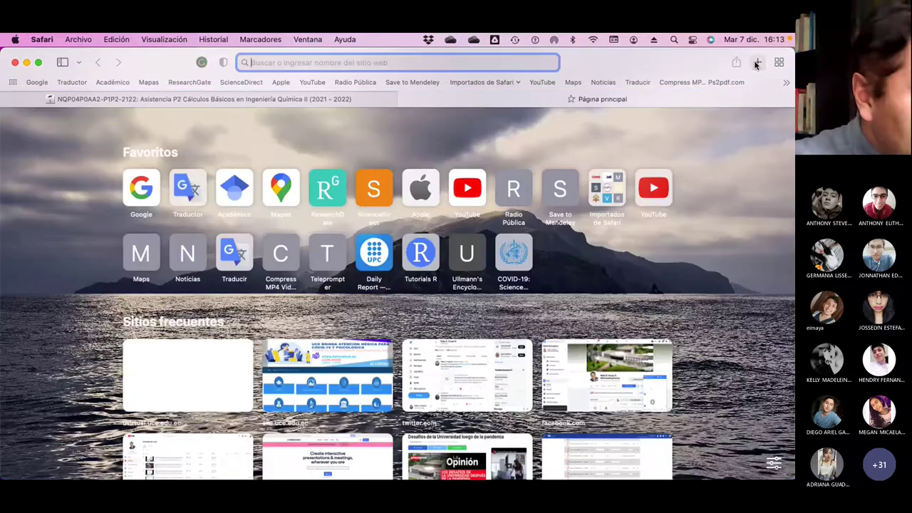
type("n")
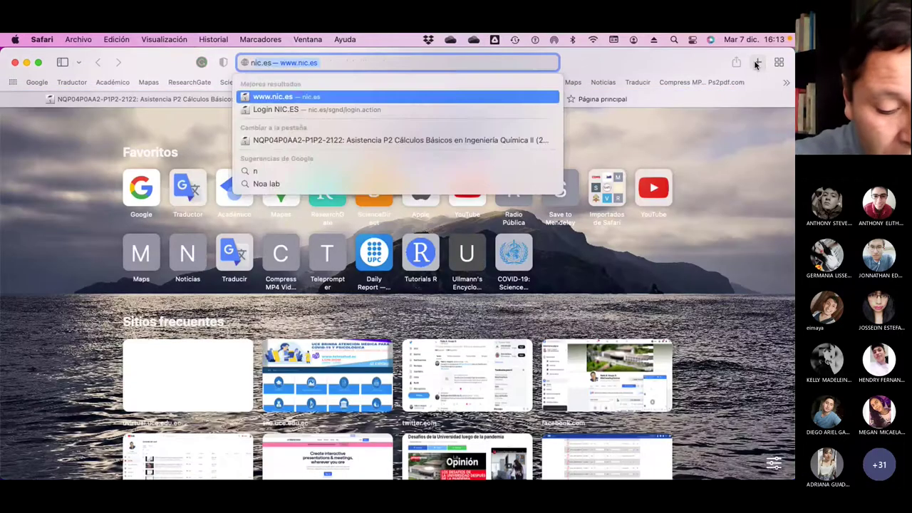
type("ova")
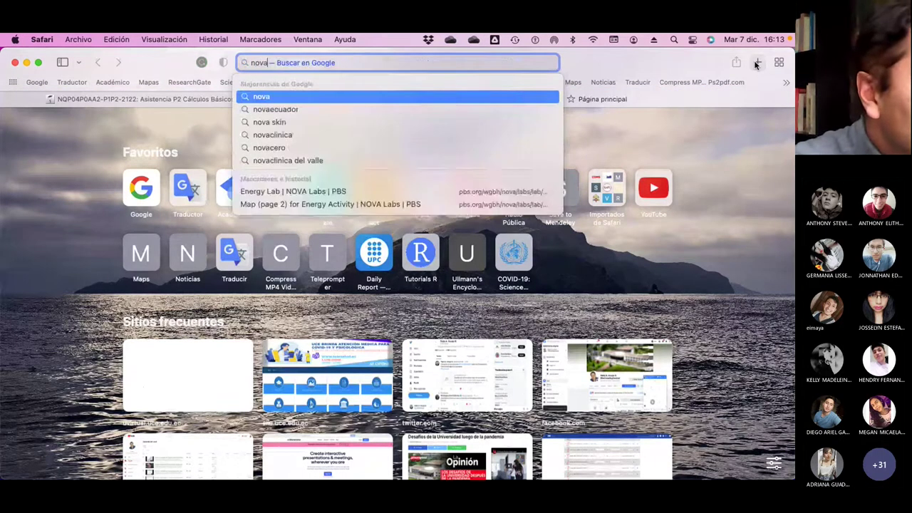
key("Down")
key("Down")
key("Down")
key("Down")
key("Down")
key("Down")
key("Down")
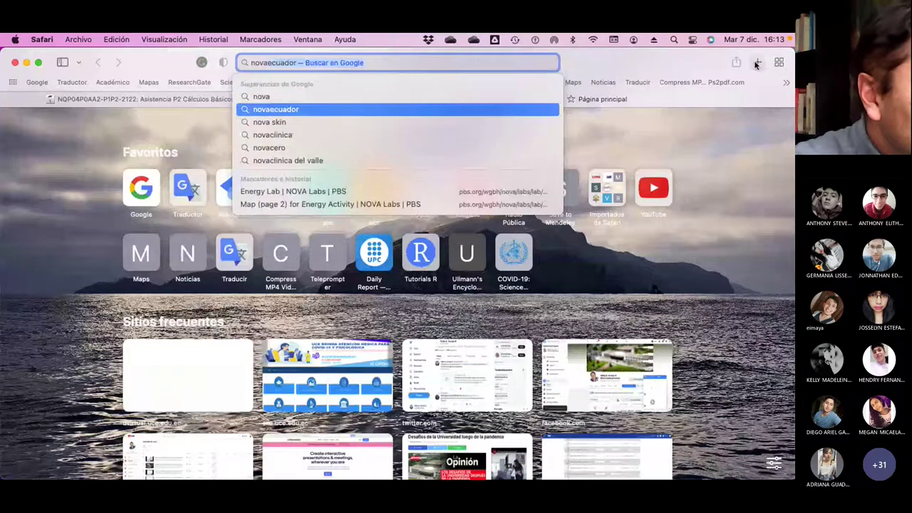
key("Up")
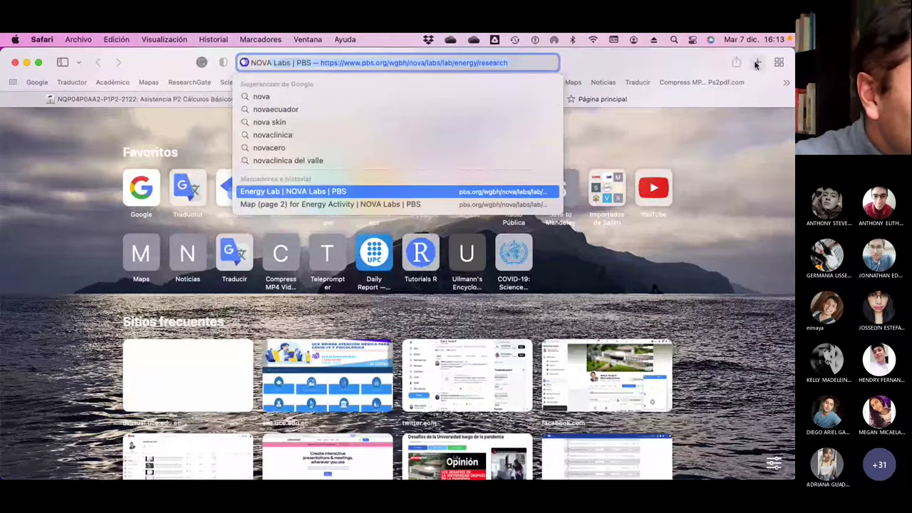
key("Return")
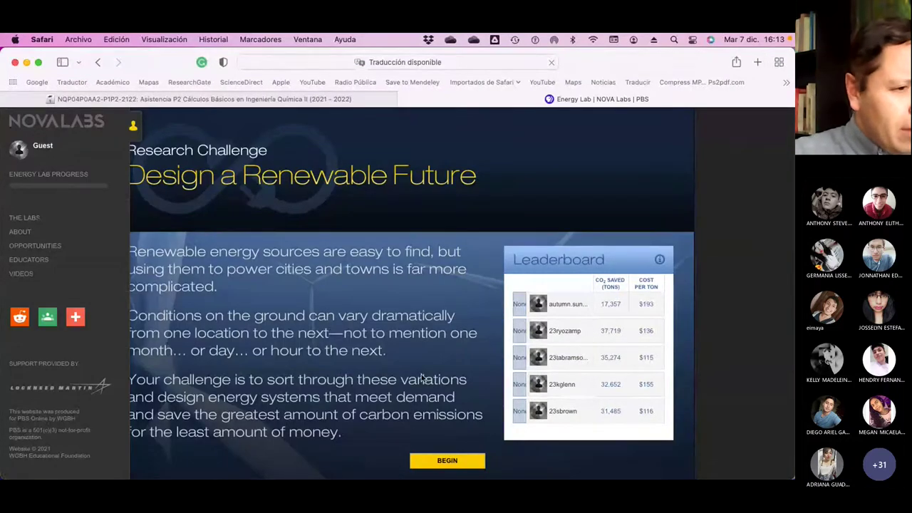
Step: Begin the Design a Renewable Future challenge, accept the Las Vegas, NV challenge and proceed to its system design
scroll(422, 377, "down", 1)
left_click(441, 432)
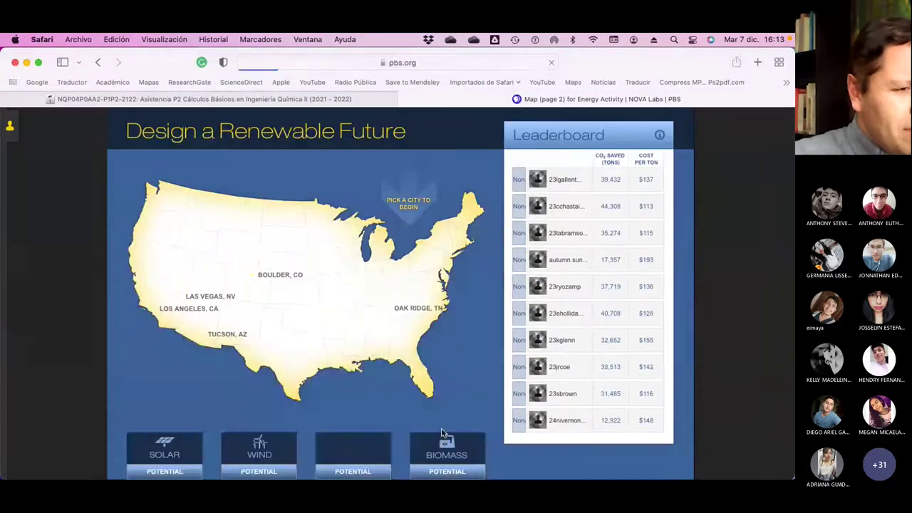
left_click(206, 289)
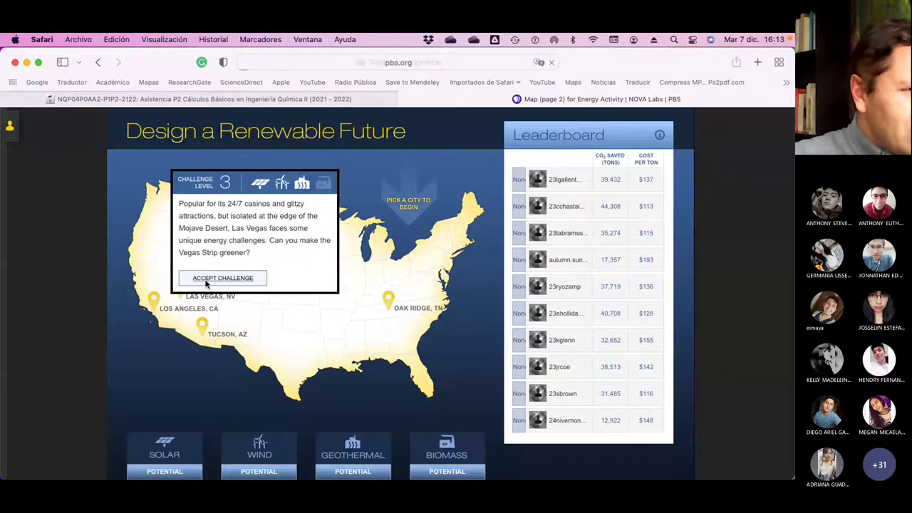
left_click(222, 278)
scroll(459, 337, "down", 1)
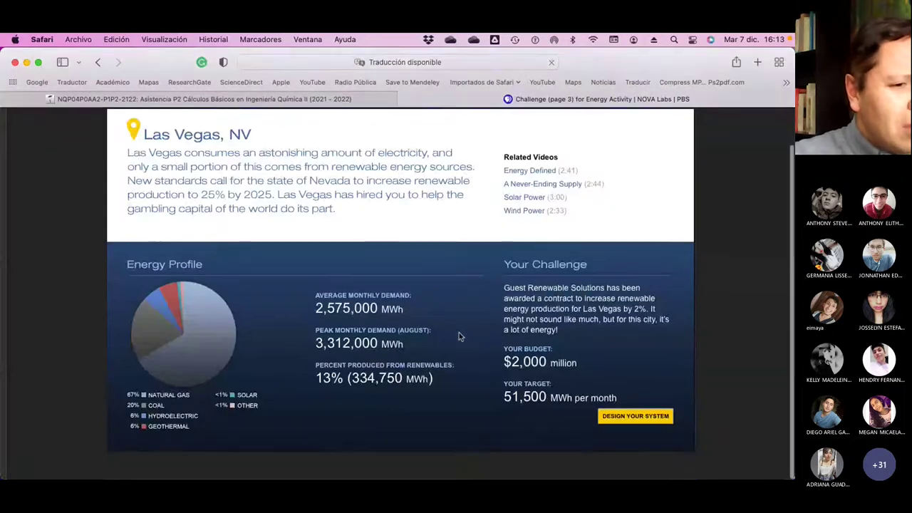
left_click(631, 417)
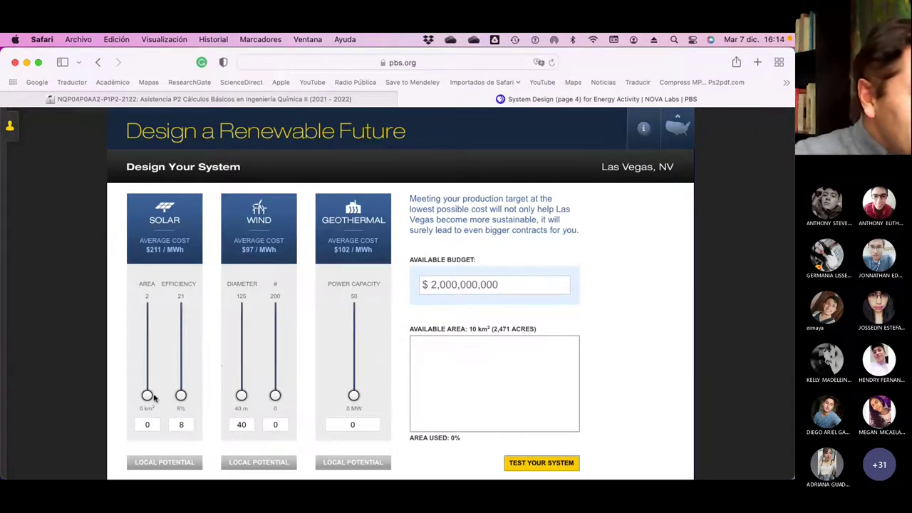
Step: Set solar to 0.5 km² at 14% efficiency, wind to 21 turbines of 88 m diameter, and geothermal capacity to 30 MW
left_click_drag(147, 395, 182, 354)
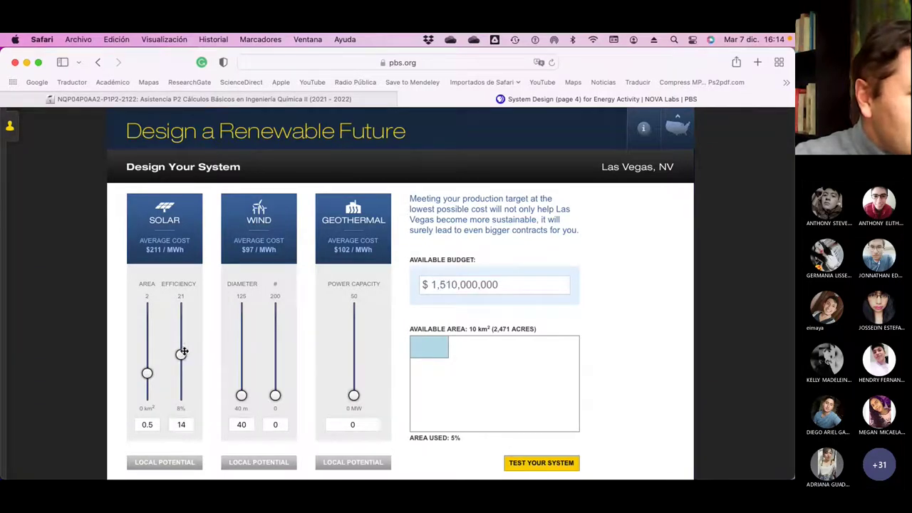
left_click_drag(240, 395, 241, 346)
mouse_move(275, 395)
left_mouse_down()
mouse_move(275, 358)
mouse_move(275, 385)
left_mouse_up()
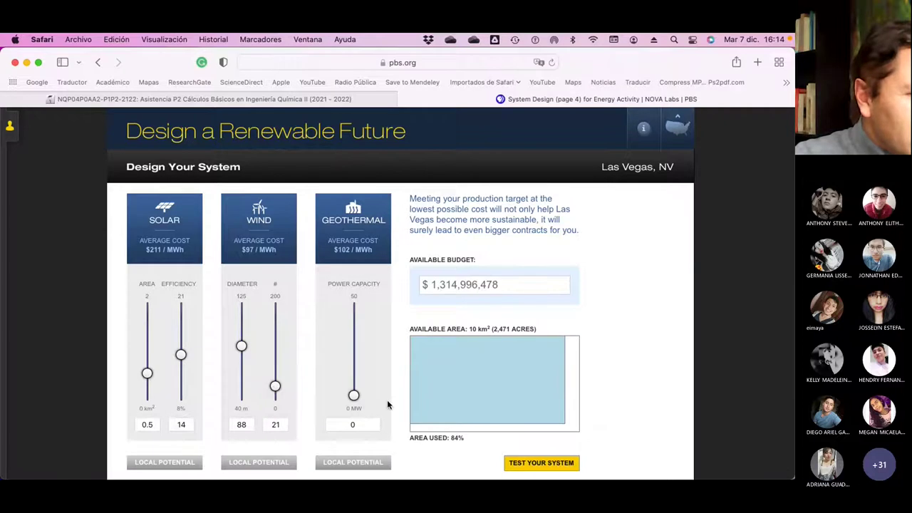
left_click_drag(354, 396, 354, 342)
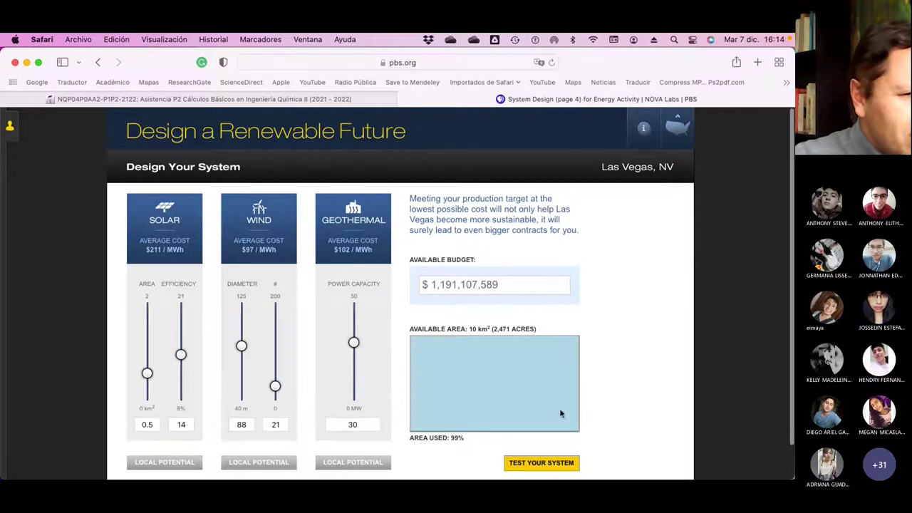
Step: Run the Las Vegas system test to completion, continuing past every design tip and low-power warning, and power up the system
scroll(526, 443, "down", 1)
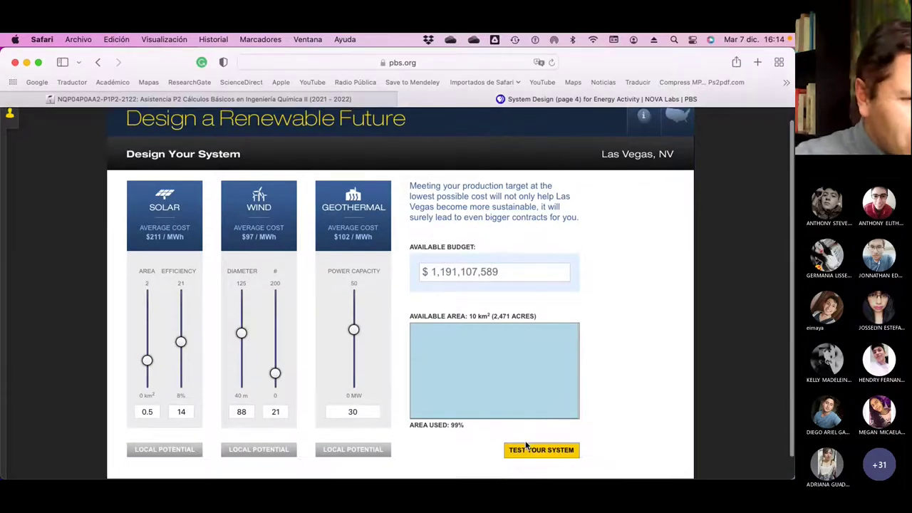
left_click(527, 449)
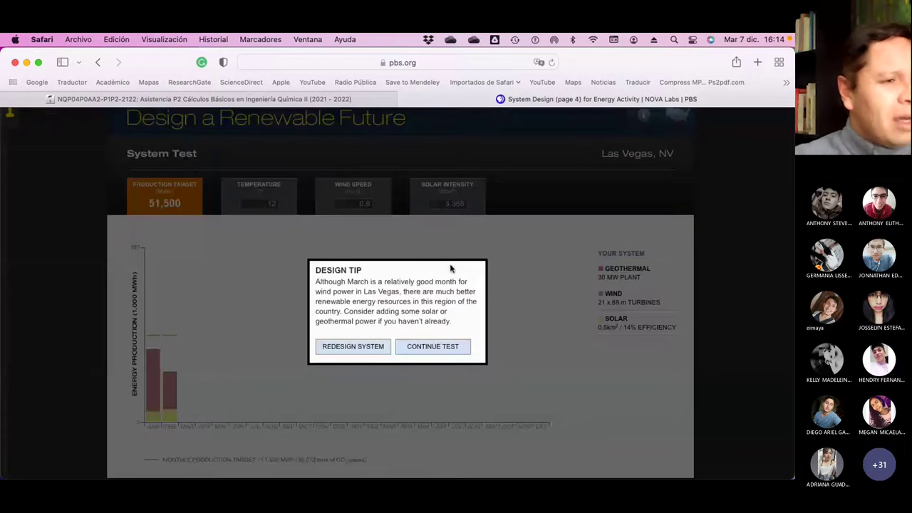
left_click(434, 352)
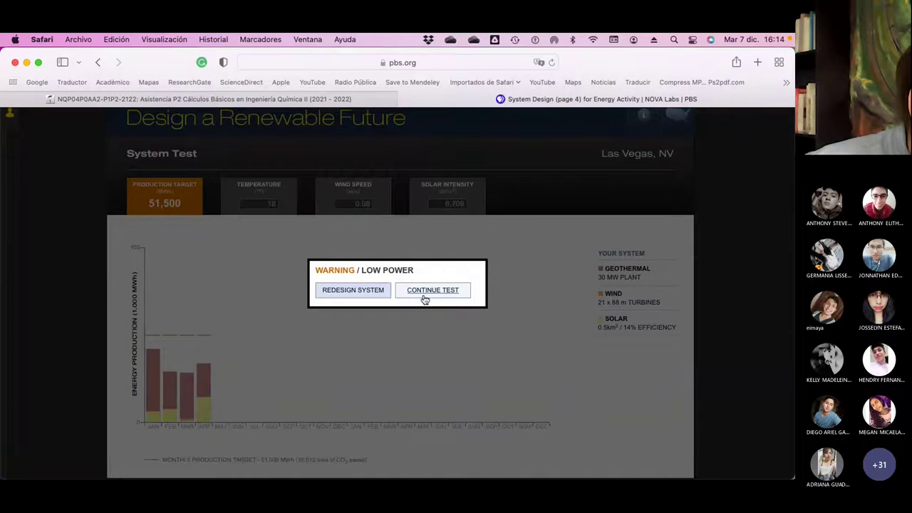
left_click(424, 299)
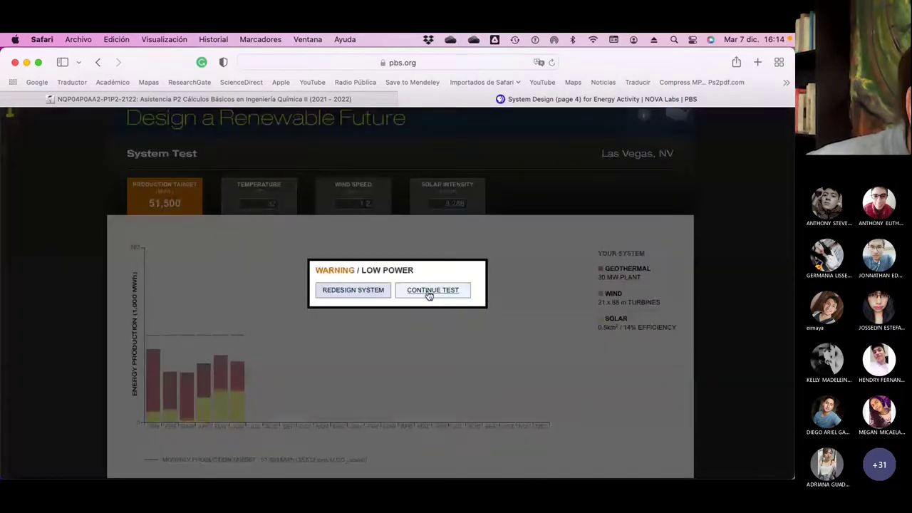
left_click(429, 292)
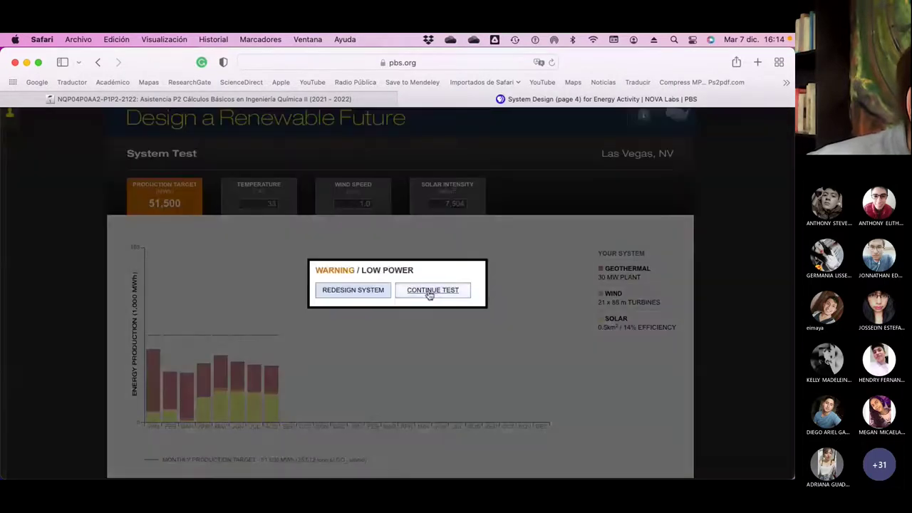
left_click(428, 295)
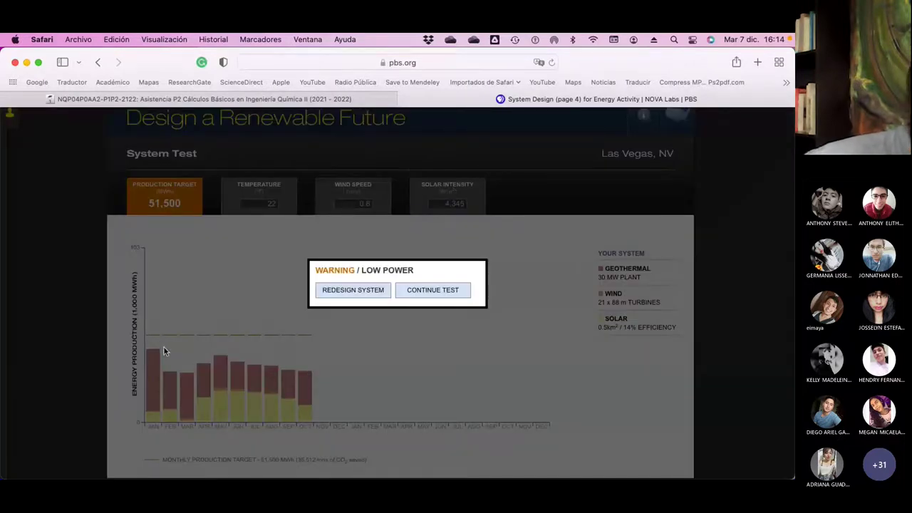
left_click(455, 291)
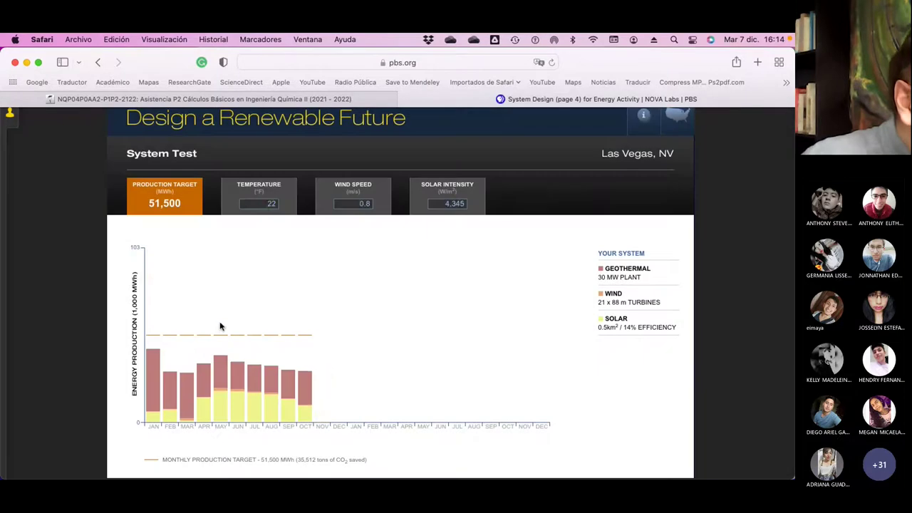
left_click(432, 289)
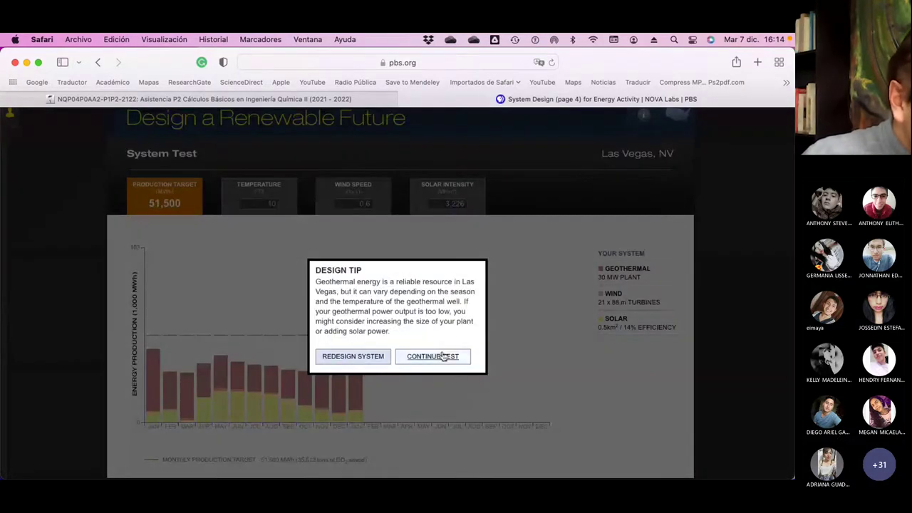
left_click(443, 355)
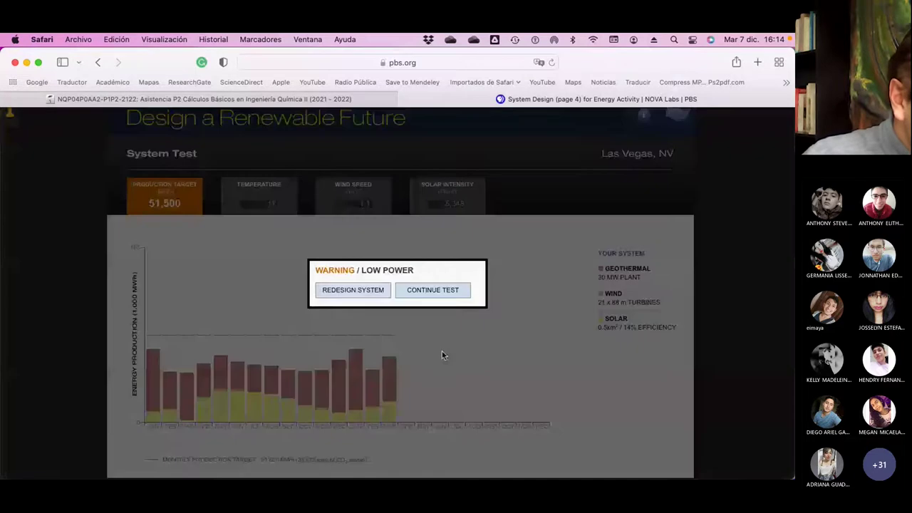
left_click(434, 294)
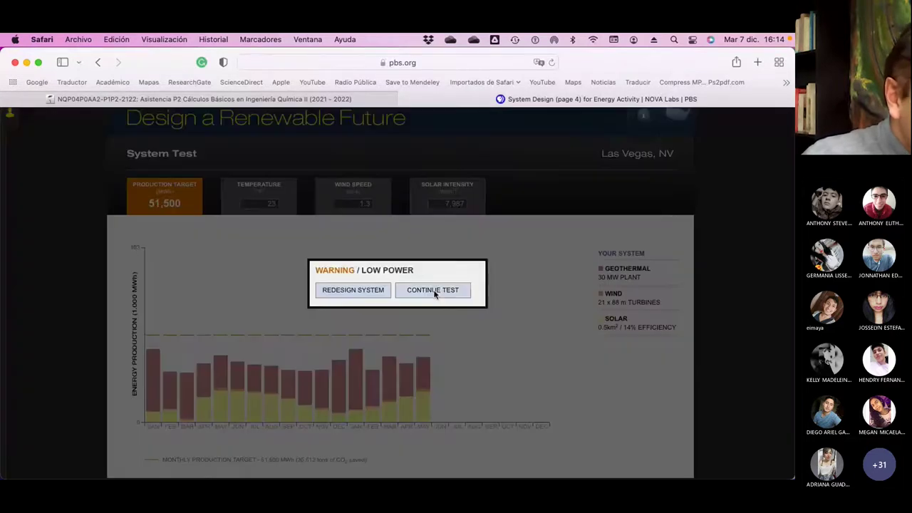
left_click(436, 292)
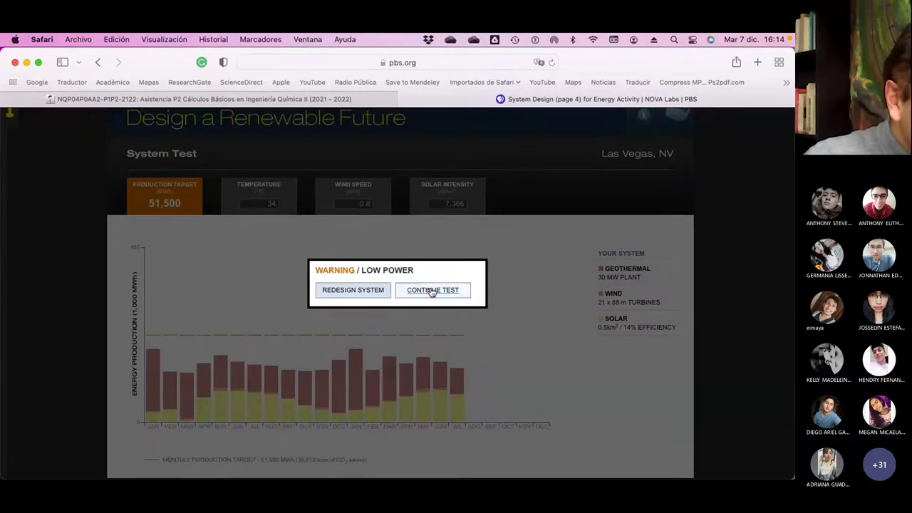
left_click(429, 290)
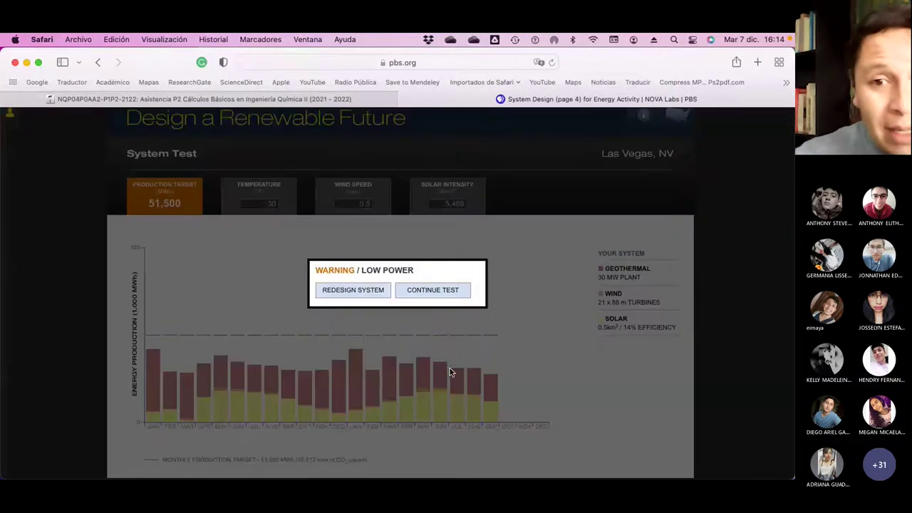
left_click(423, 290)
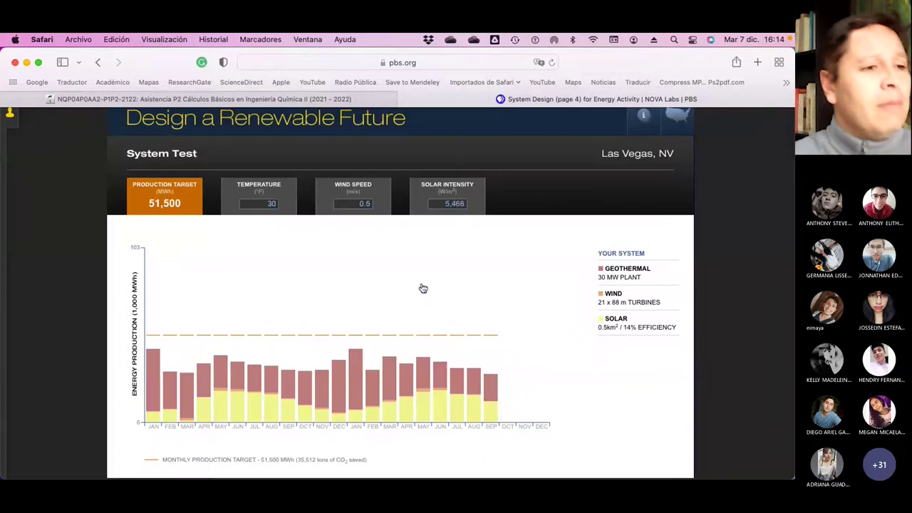
left_click(422, 292)
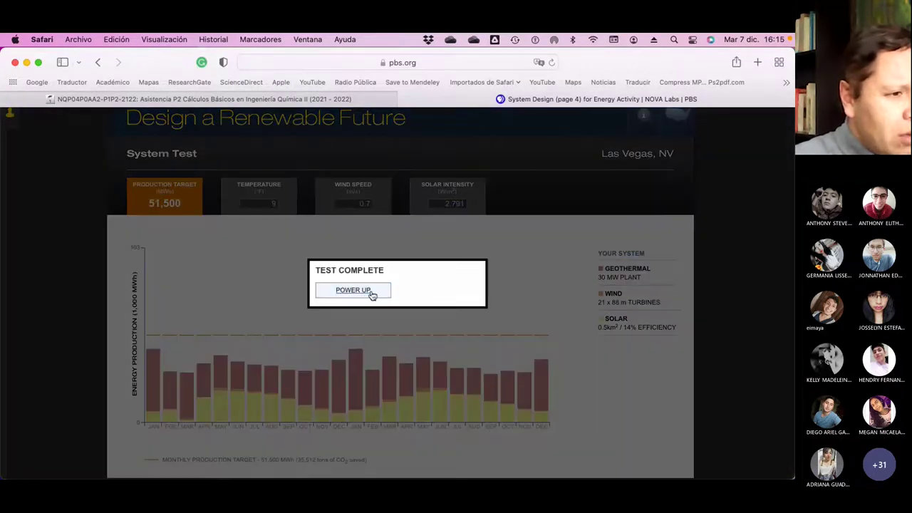
left_click(370, 292)
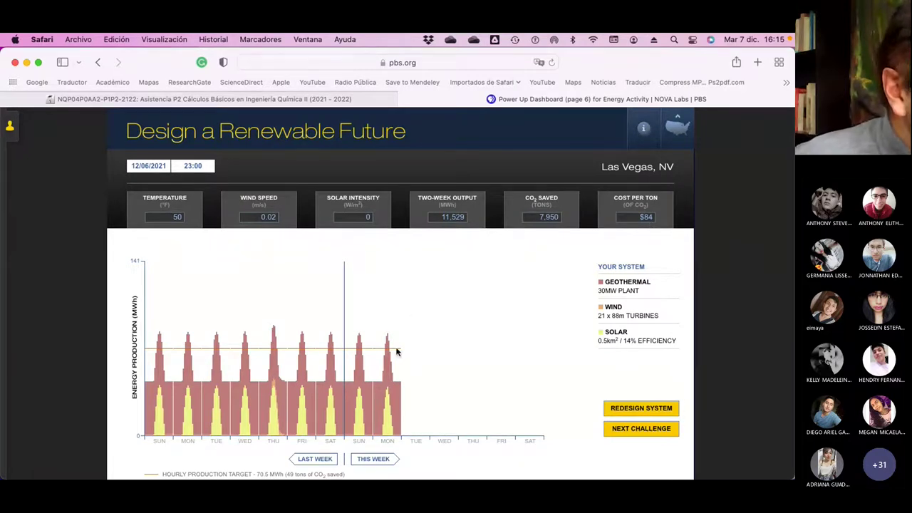
Step: Go back to redesigning the system, set wind to 169 turbines of 71 m diameter, and try to test it
left_click(630, 411)
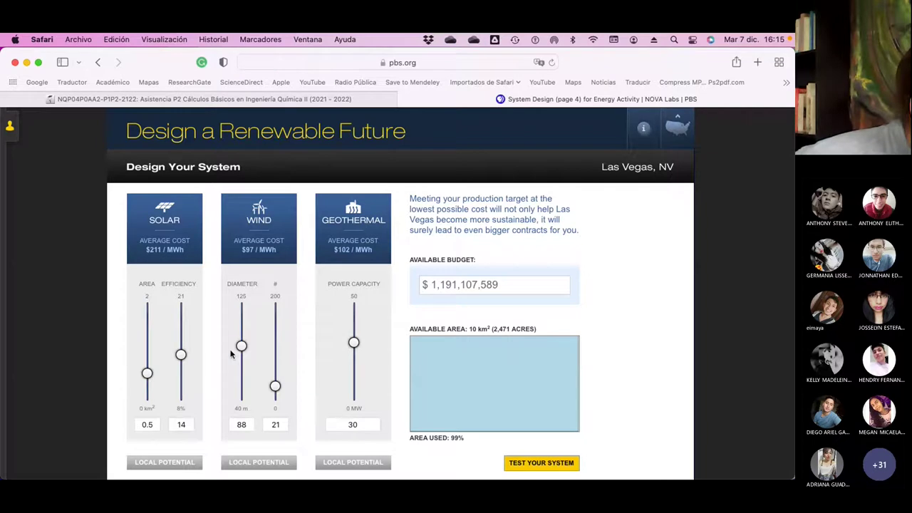
left_click_drag(242, 346, 275, 321)
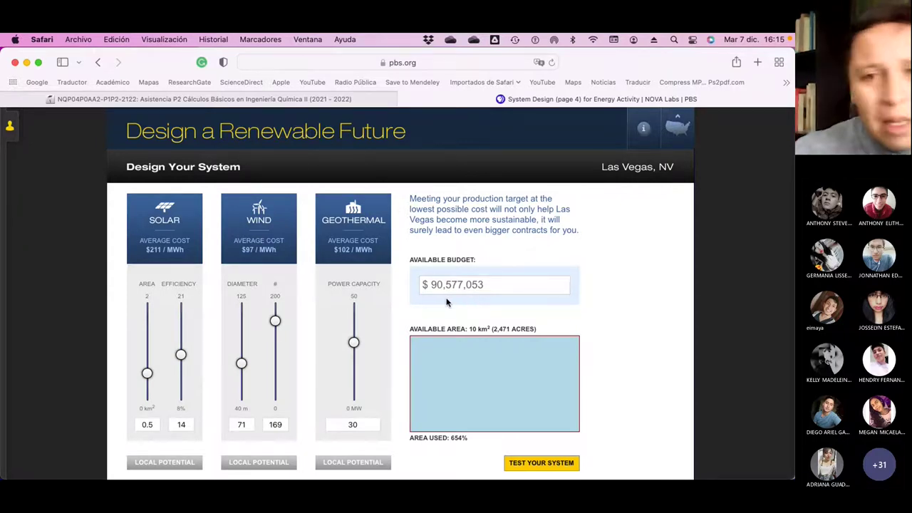
left_click(531, 462)
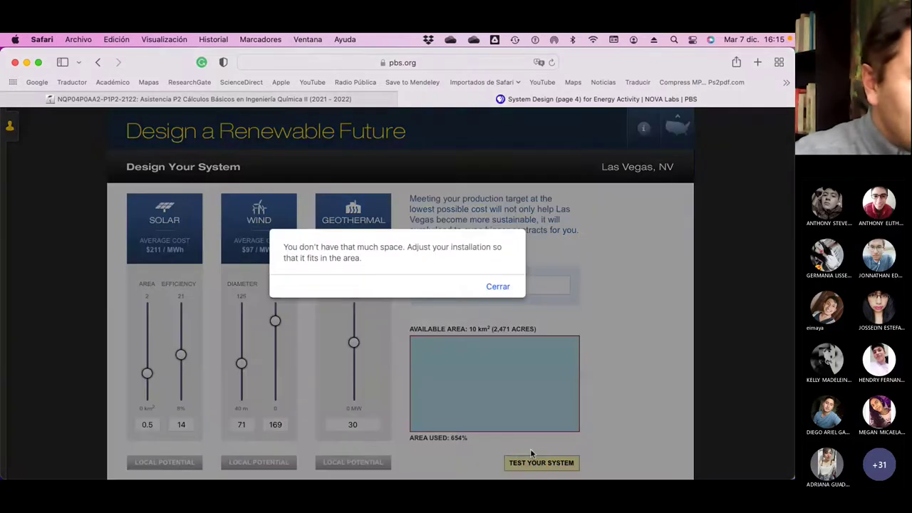
left_click(498, 287)
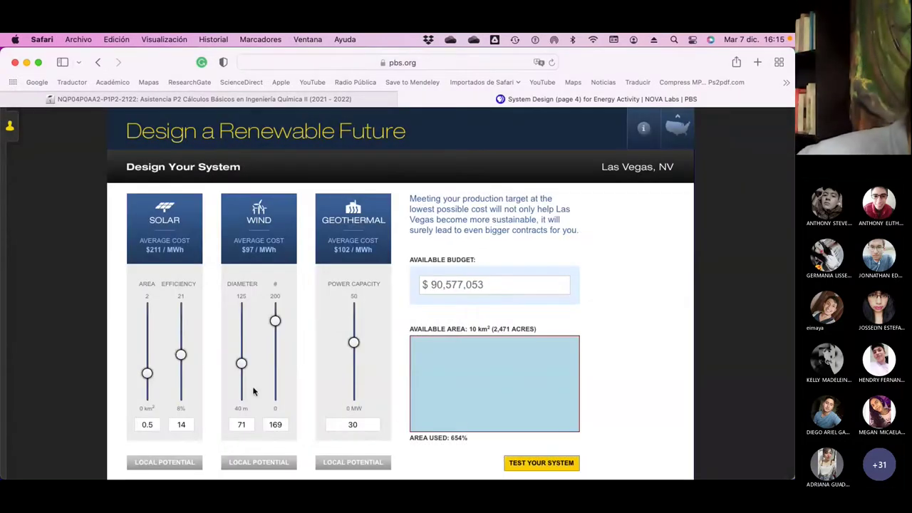
Step: Set wind to 0 turbines, geothermal capacity to 50 MW and solar area to 1.8 km²
left_click_drag(275, 321, 273, 387)
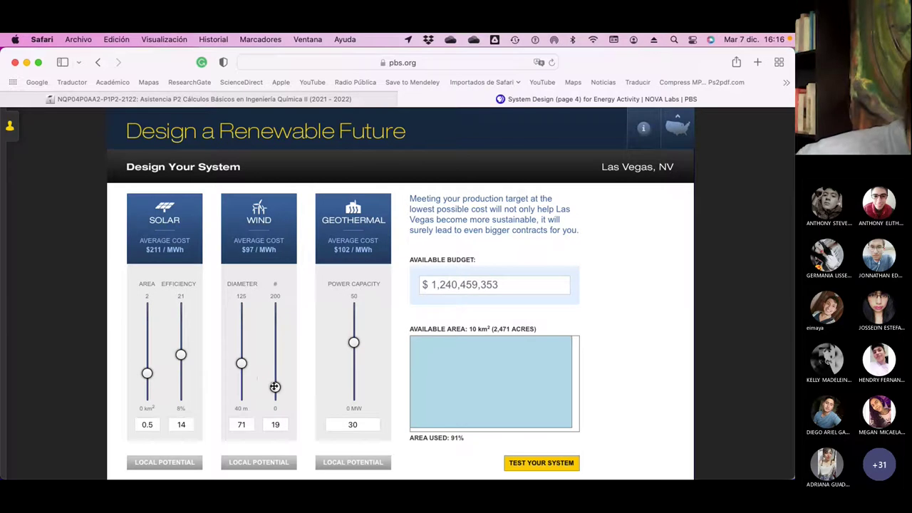
left_click_drag(275, 387, 272, 409)
left_click_drag(354, 342, 355, 307)
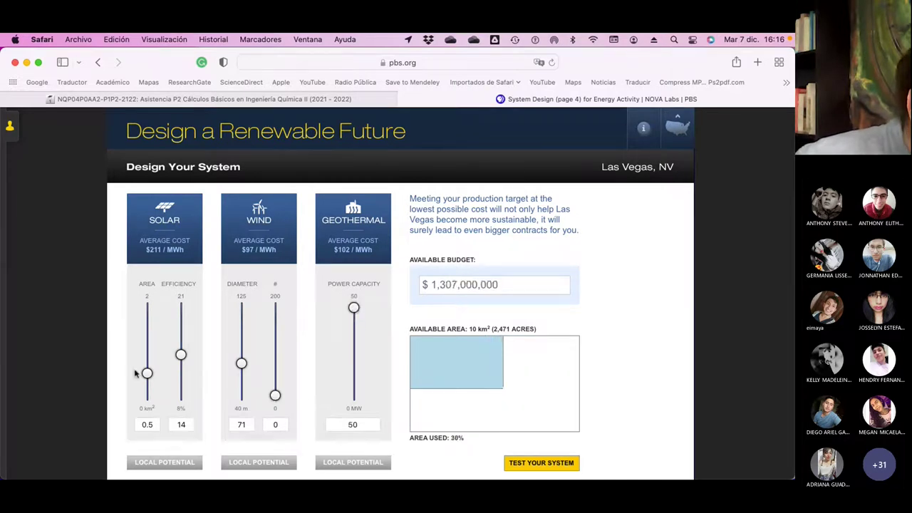
left_click_drag(146, 374, 157, 318)
Step: Test the solar and geothermal design through to the end, continuing past the design tips, and power it up
left_click(552, 466)
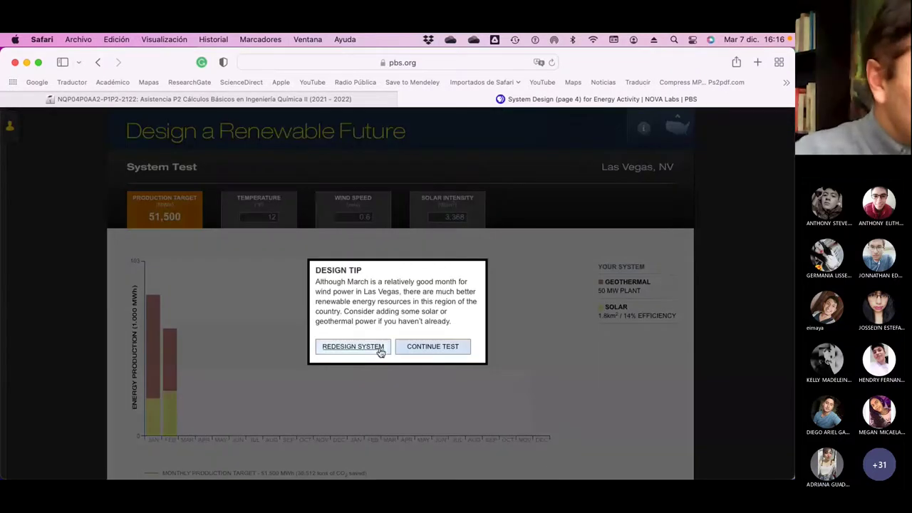
left_click(429, 348)
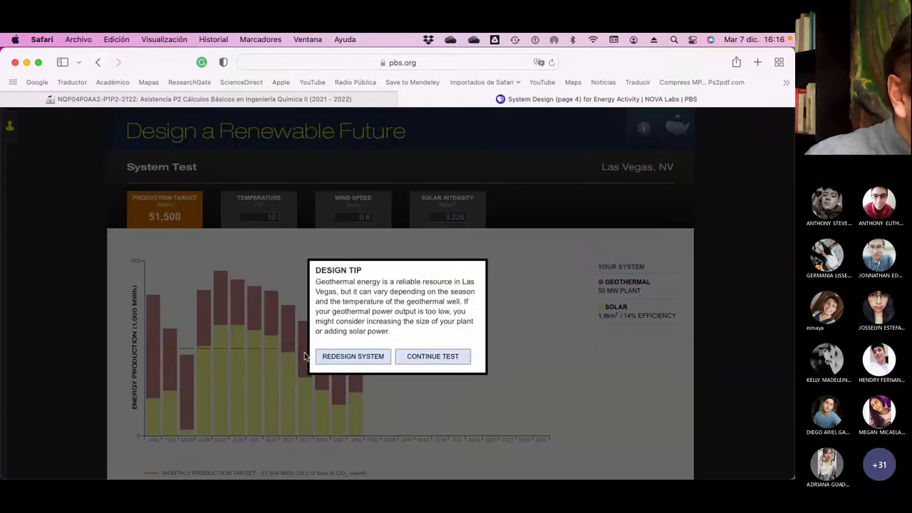
left_click(422, 359)
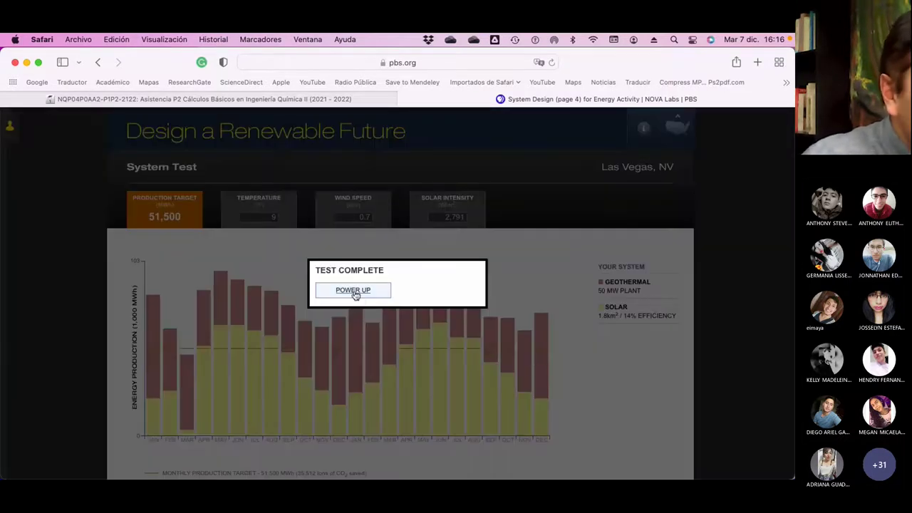
left_click(354, 292)
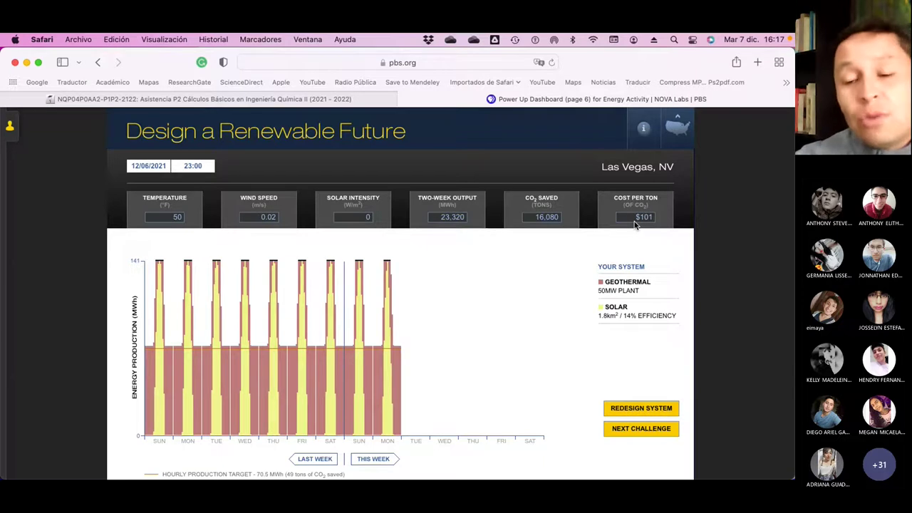
Step: Reopen the system design for redesign and set the wind turbine diameter to 40 m
left_click(640, 411)
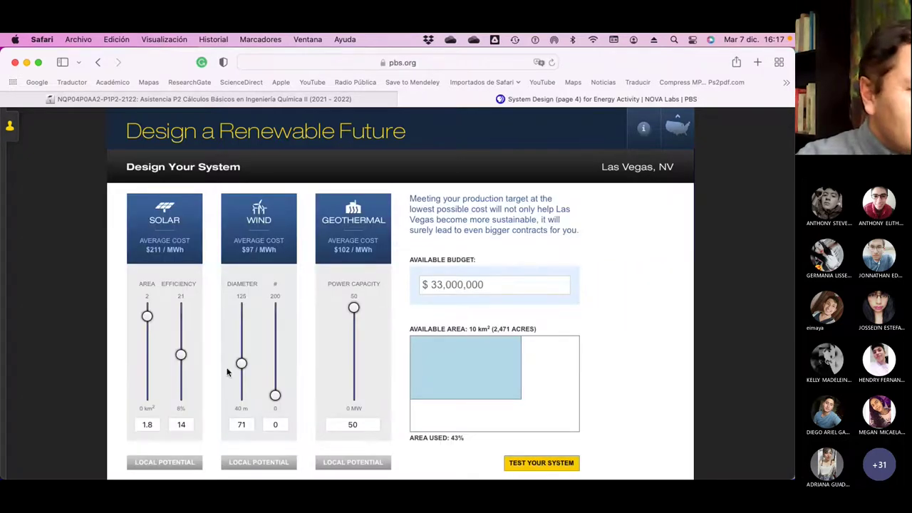
left_click_drag(241, 363, 240, 423)
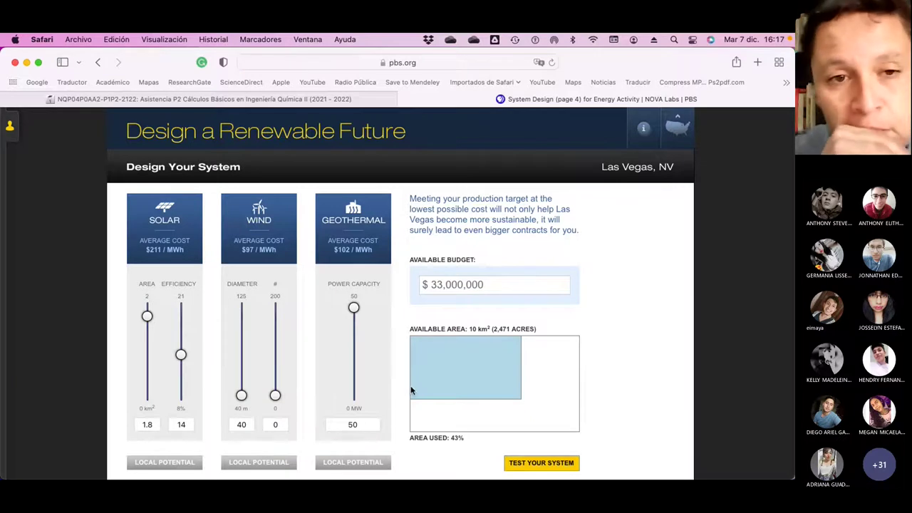
Step: Return to the attendance session's edit page, try to reload it but choose to stay, and review the session's date, time and description settings
left_click(274, 100)
scroll(379, 256, "up", 5)
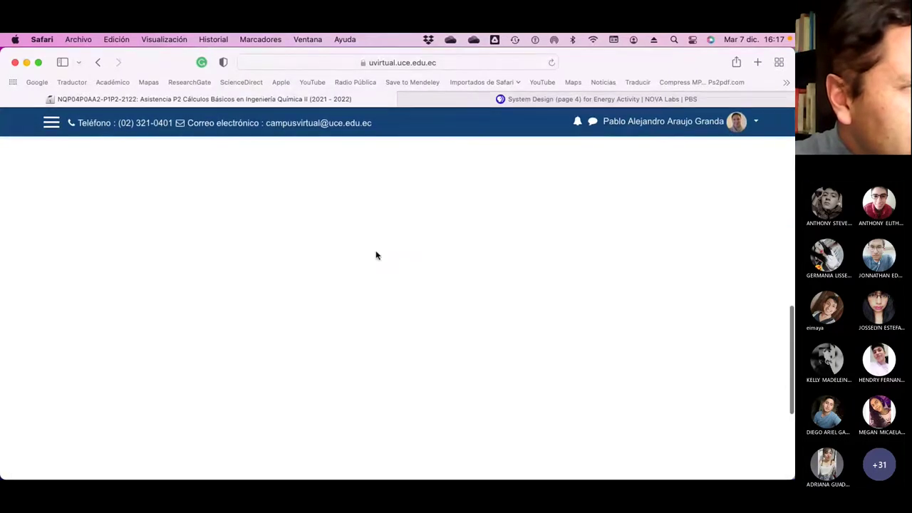
left_click(549, 63)
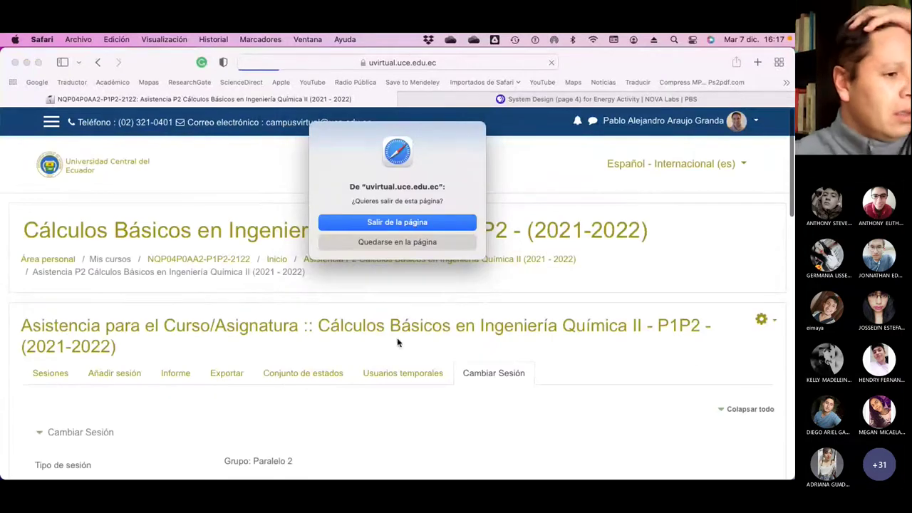
left_click(411, 244)
scroll(409, 290, "down", 5)
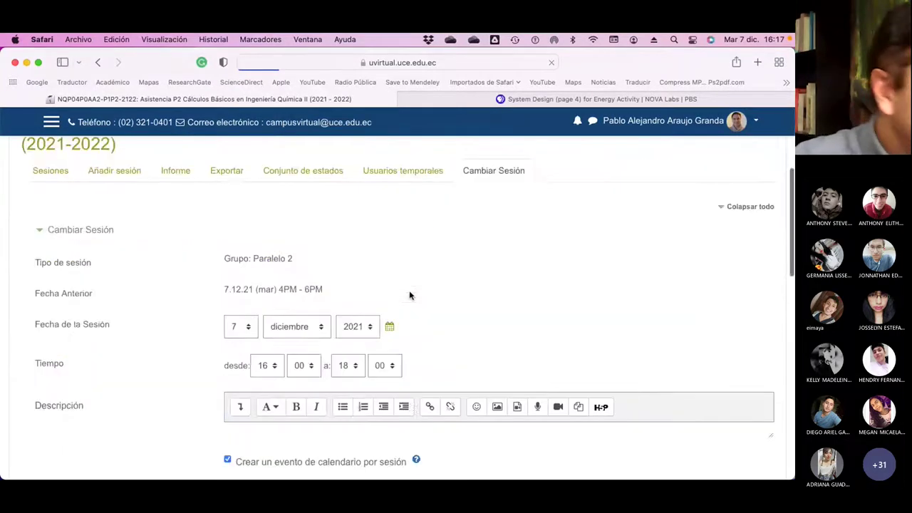
scroll(399, 295, "down", 1)
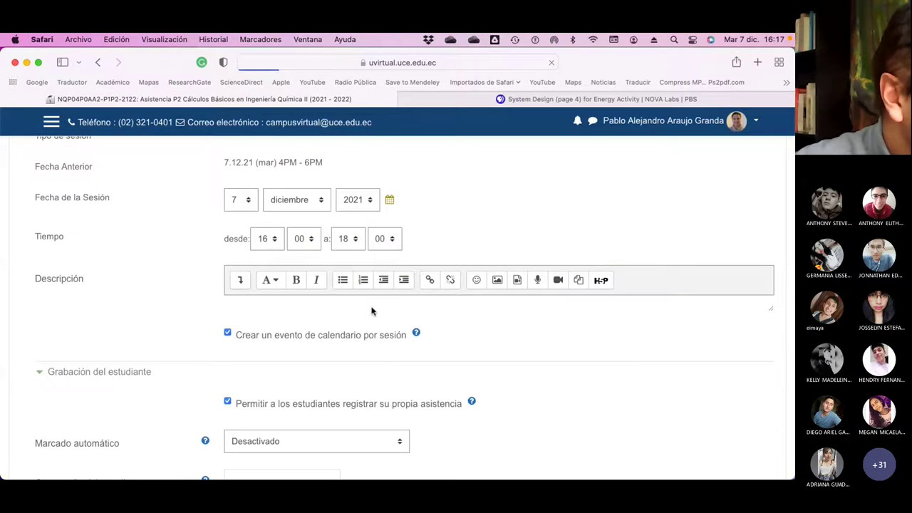
scroll(456, 227, "up", 5)
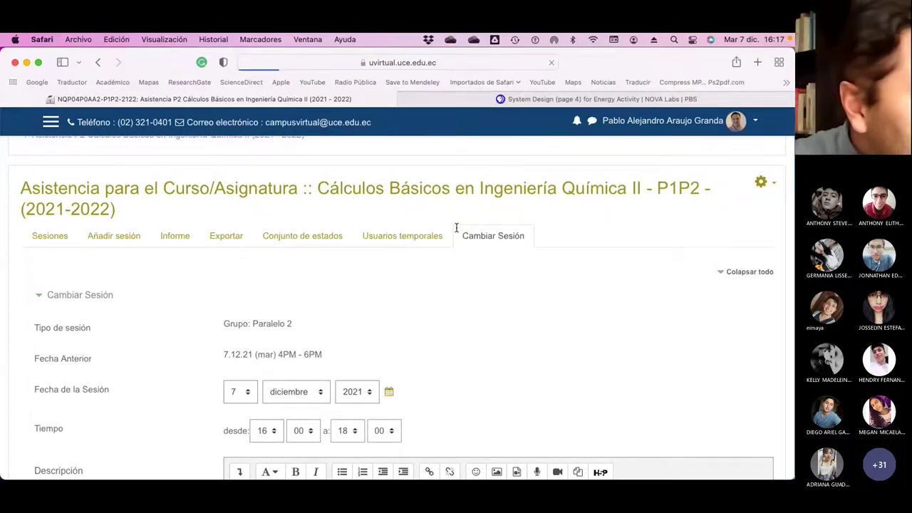
scroll(456, 227, "down", 3)
scroll(456, 227, "up", 4)
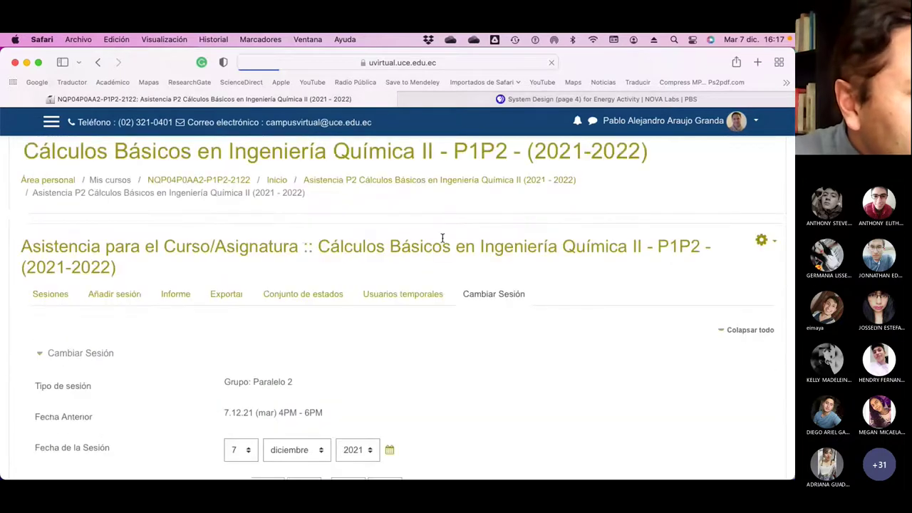
Step: Review the Las Vegas system design in the NOVA Labs tab and go back to the attendance page's tab
left_click(473, 100)
scroll(541, 422, "down", 1)
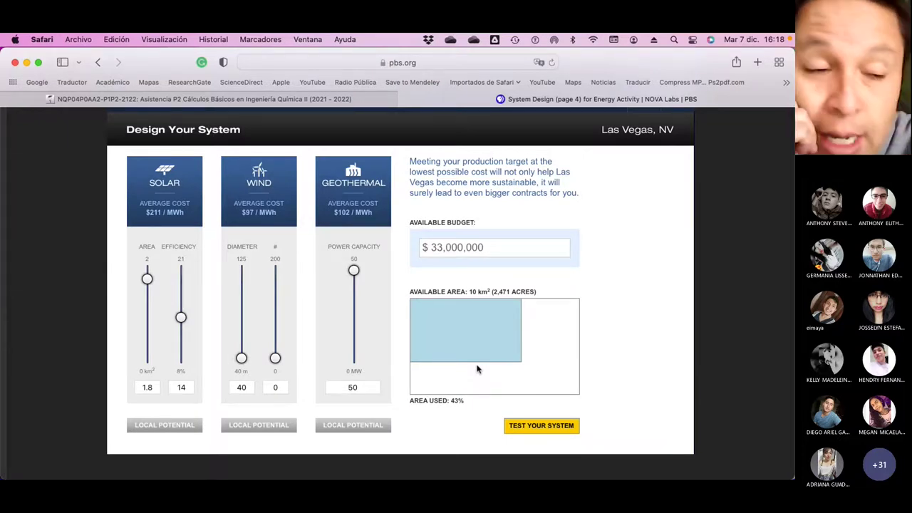
left_click(323, 107)
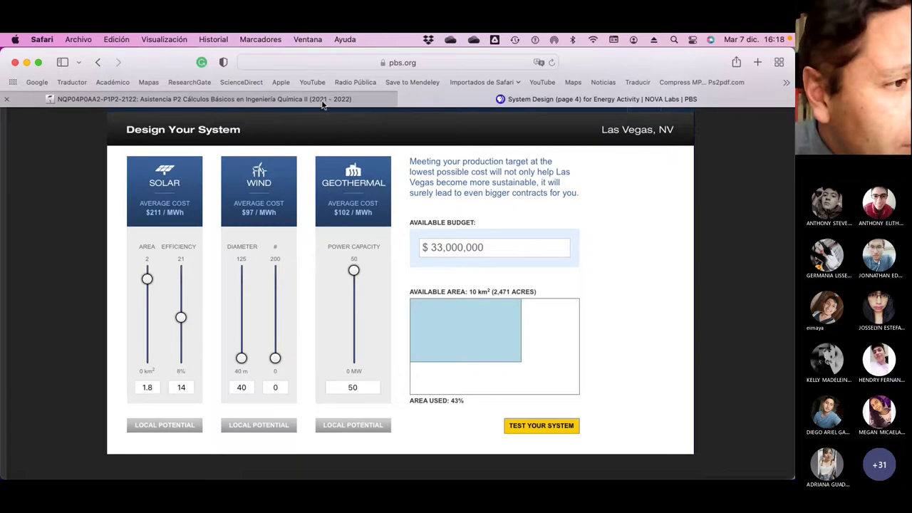
Step: Check the Wi-Fi connection and reload the attendance session's edit page from its existing address
scroll(440, 326, "down", 5)
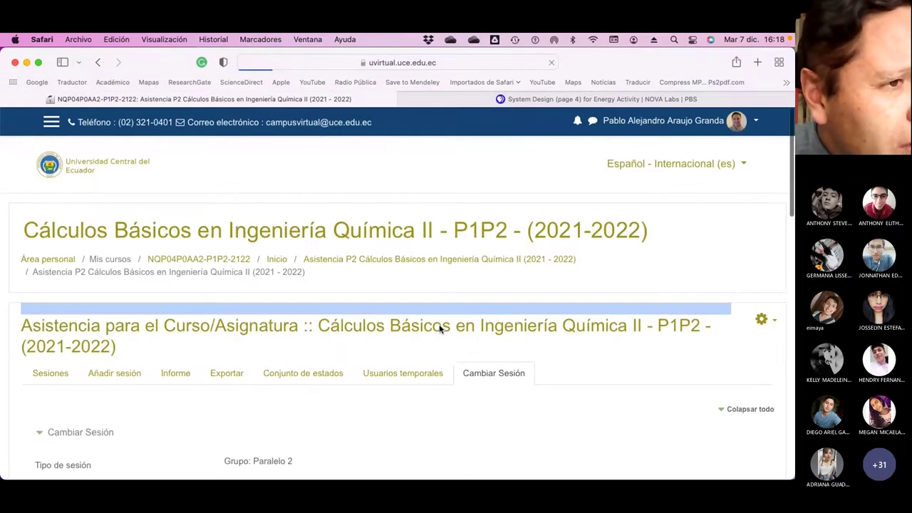
left_click(594, 39)
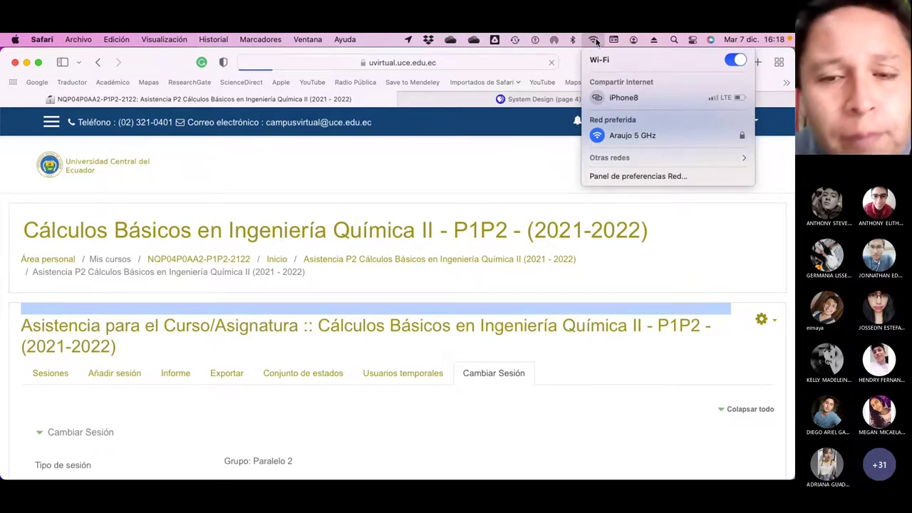
left_click(347, 193)
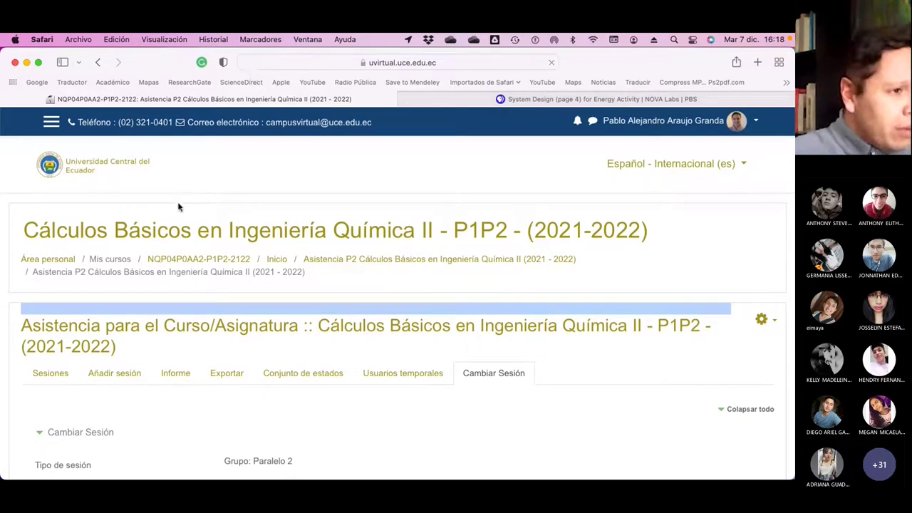
left_click(509, 63)
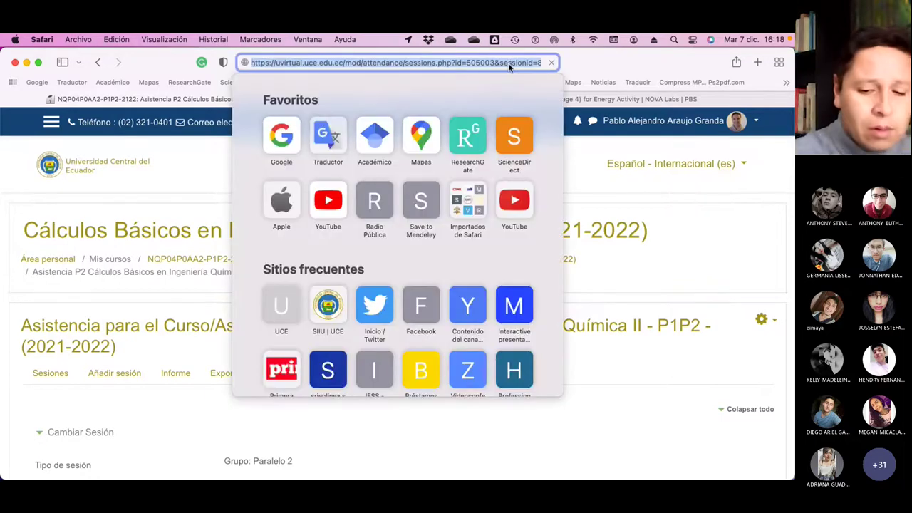
key("Right")
key("Return")
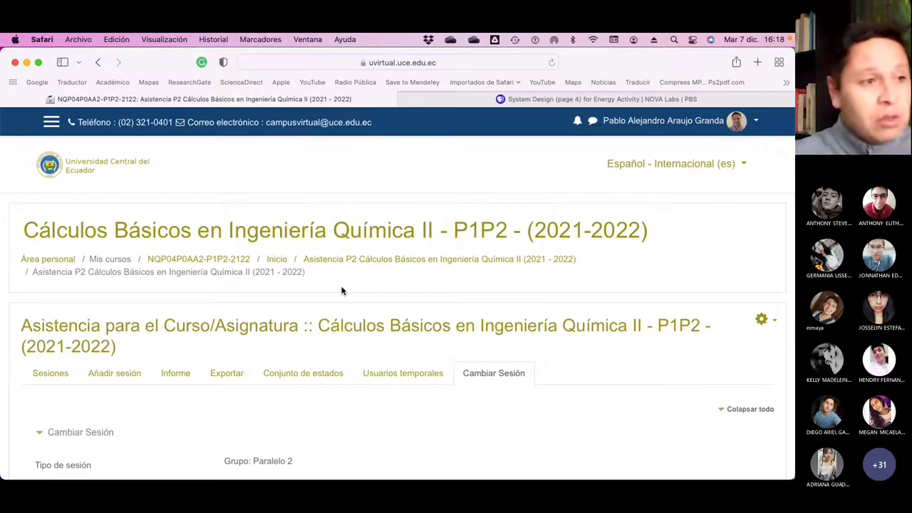
Step: Go to the course home page, open its PAE Virtual 21-22 section and reload the list of resources and activities
scroll(371, 288, "down", 3)
scroll(380, 289, "up", 3)
left_click(181, 262)
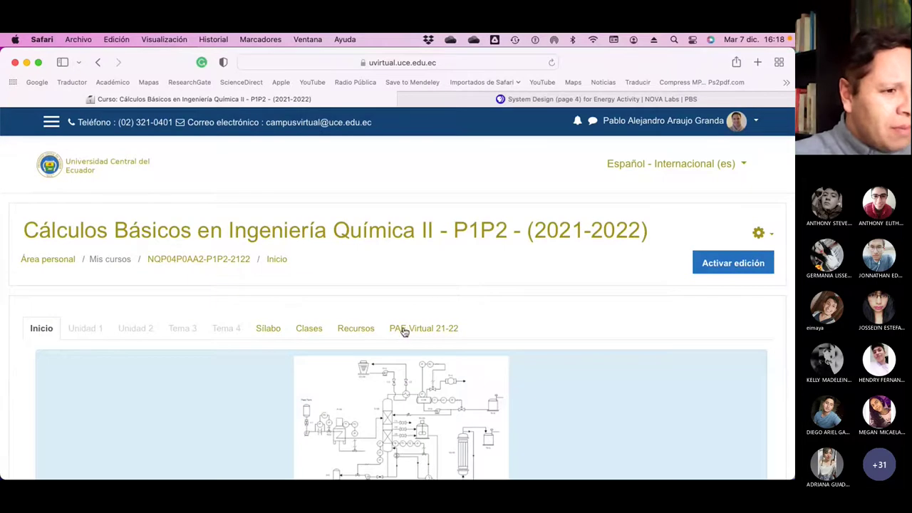
left_click(409, 330)
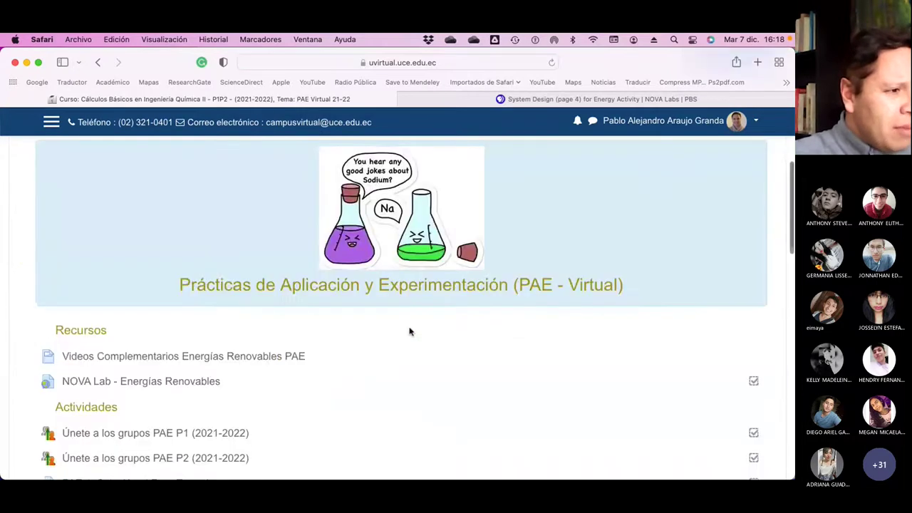
scroll(399, 330, "down", 2)
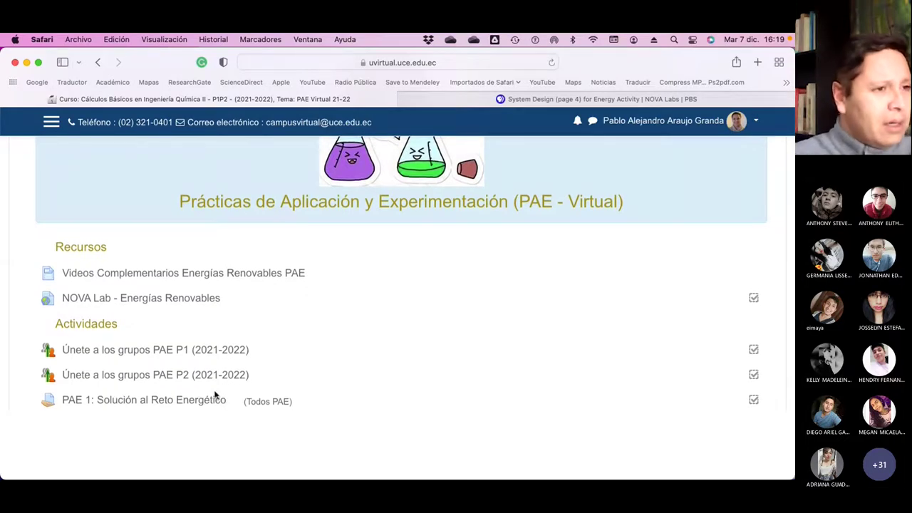
left_click(552, 62)
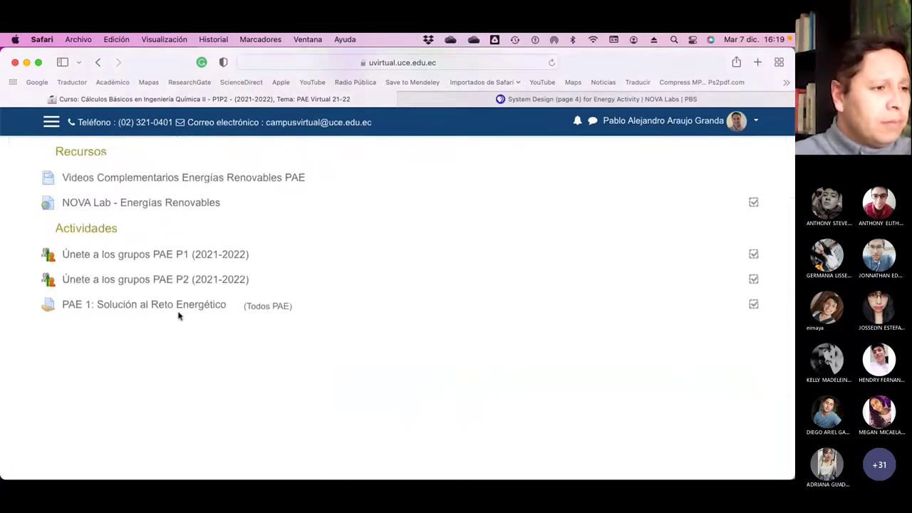
left_click(552, 62)
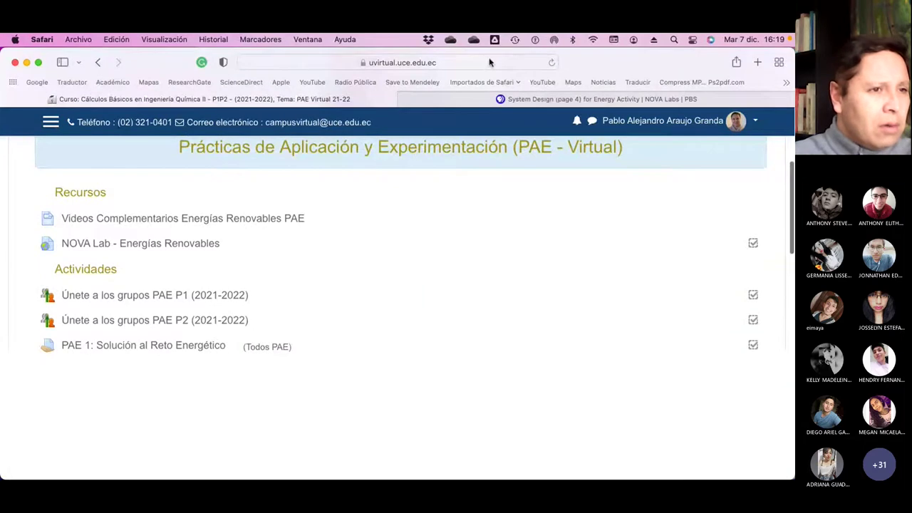
left_click(244, 63)
left_click(634, 199)
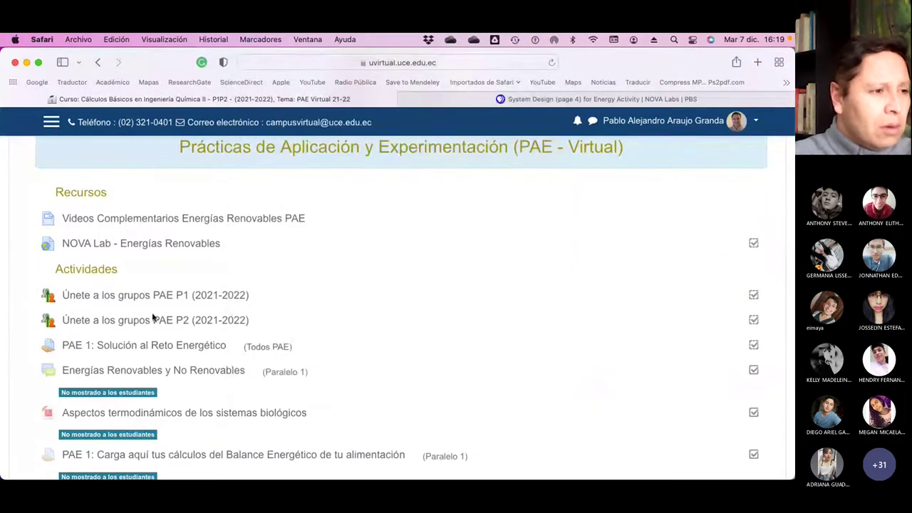
Step: Open the assignment "PAE 1: Solución al Reto Energético" and read its enlarged instructions on simulations, data table and presentation
left_click(140, 345)
scroll(483, 356, "down", 3)
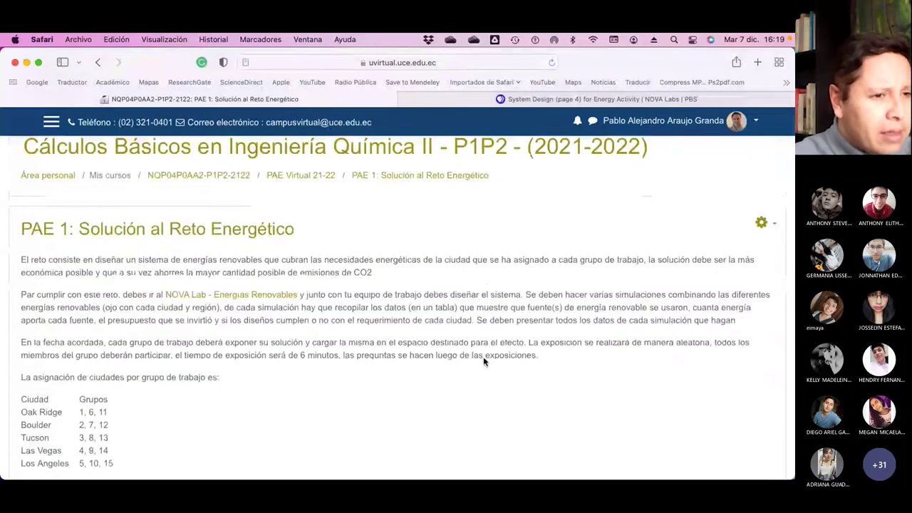
scroll(483, 357, "up", 5)
scroll(484, 356, "down", 2)
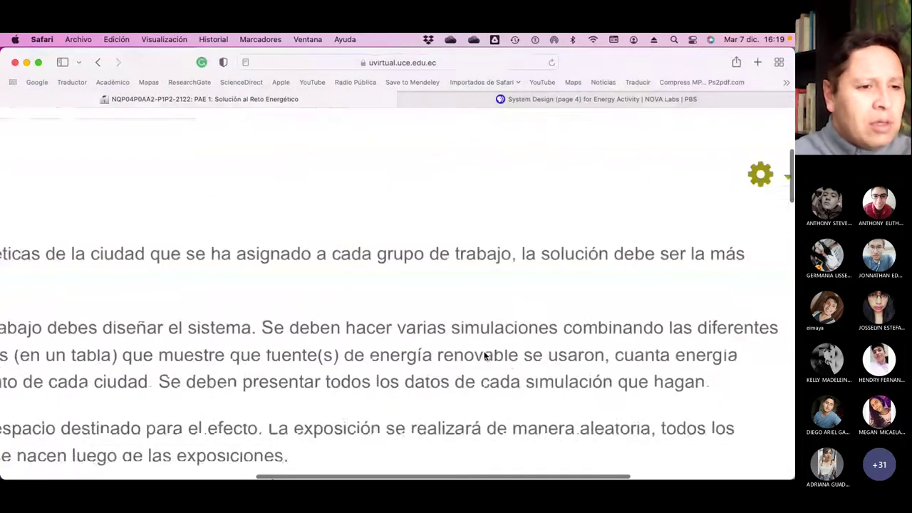
scroll(484, 356, "left", 3)
scroll(484, 356, "left", 5)
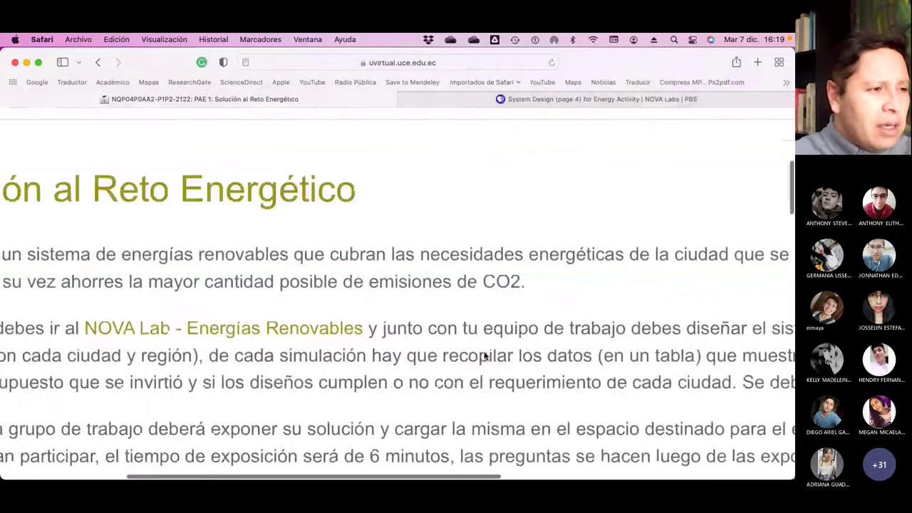
scroll(484, 356, "left", 4)
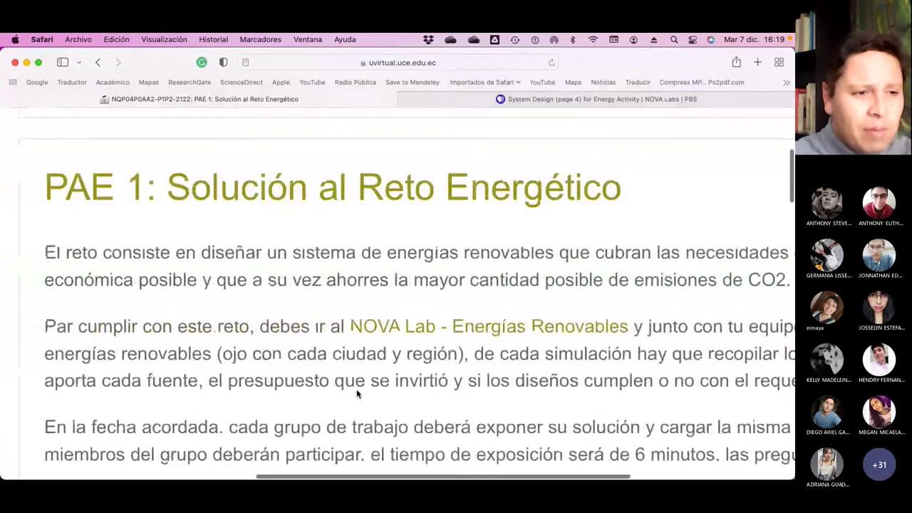
scroll(358, 394, "right", 6)
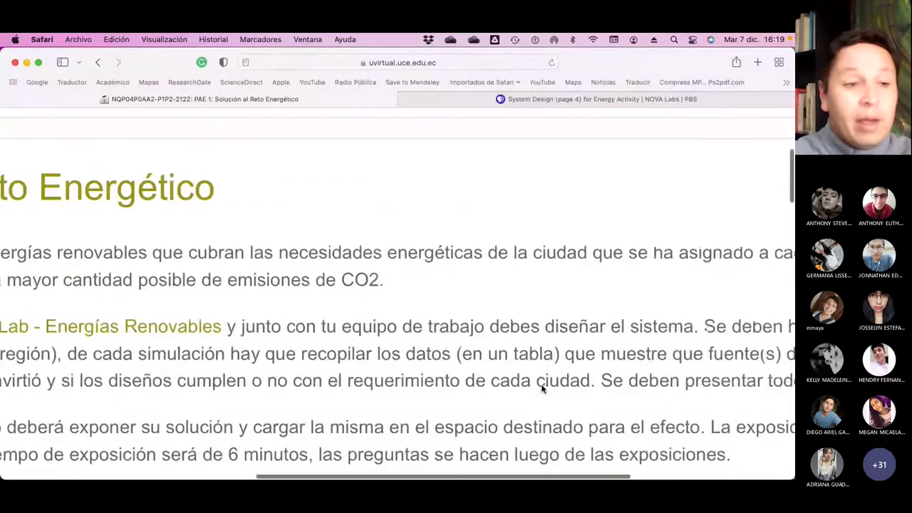
scroll(542, 389, "right", 2)
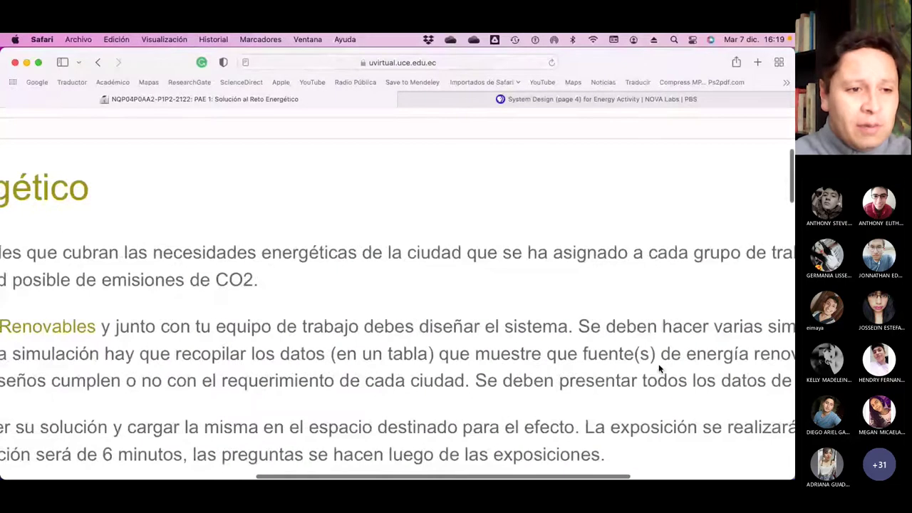
scroll(659, 369, "right", 4)
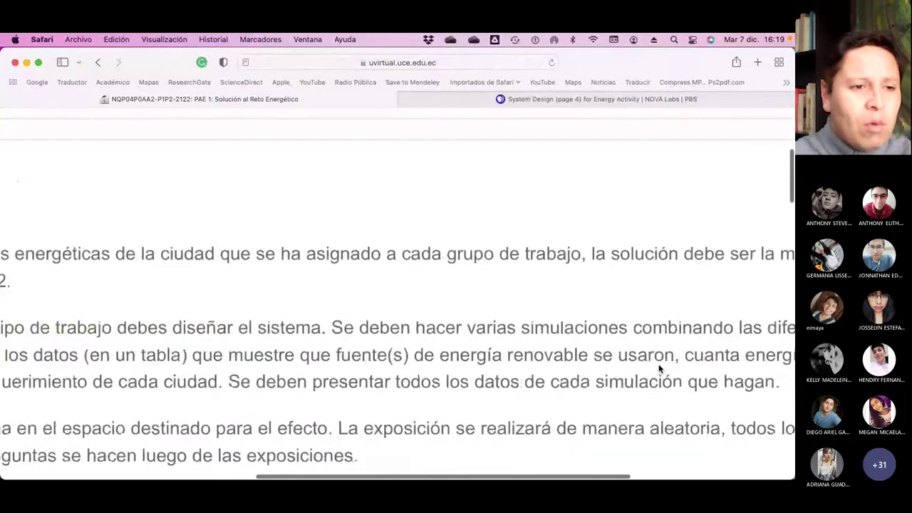
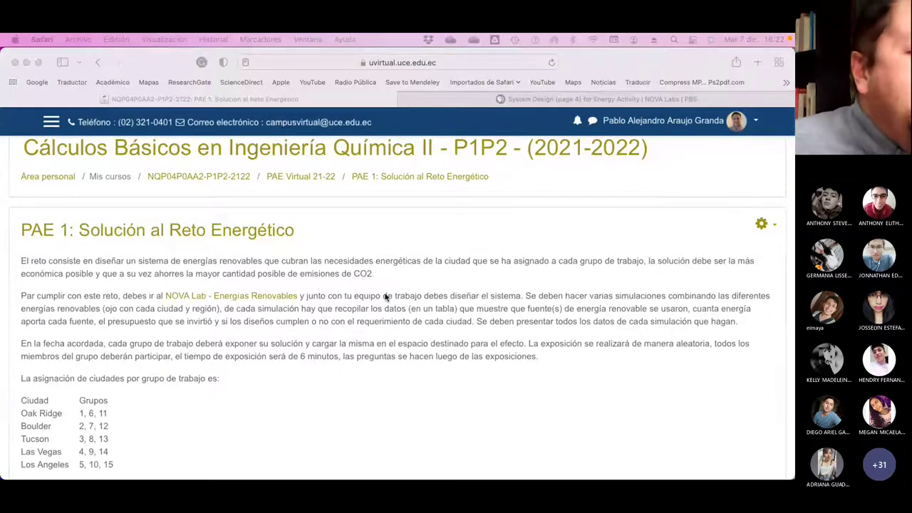
Step: Review the assignment's recommended readings, group settings, grading summary and due date
scroll(433, 223, "down", 10)
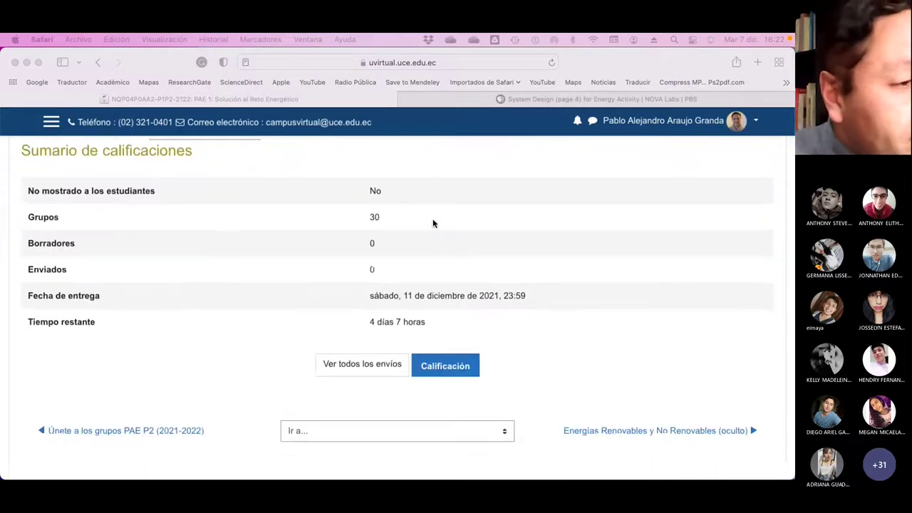
scroll(432, 223, "up", 5)
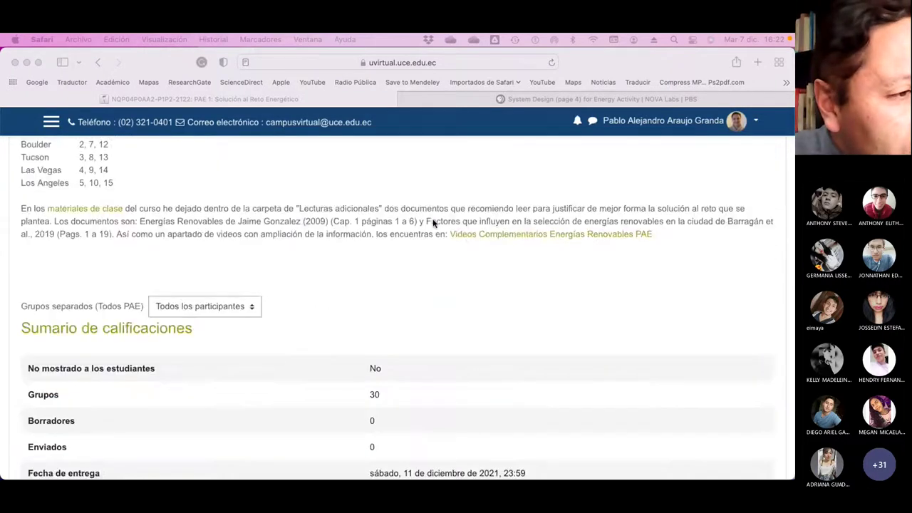
scroll(433, 224, "up", 3)
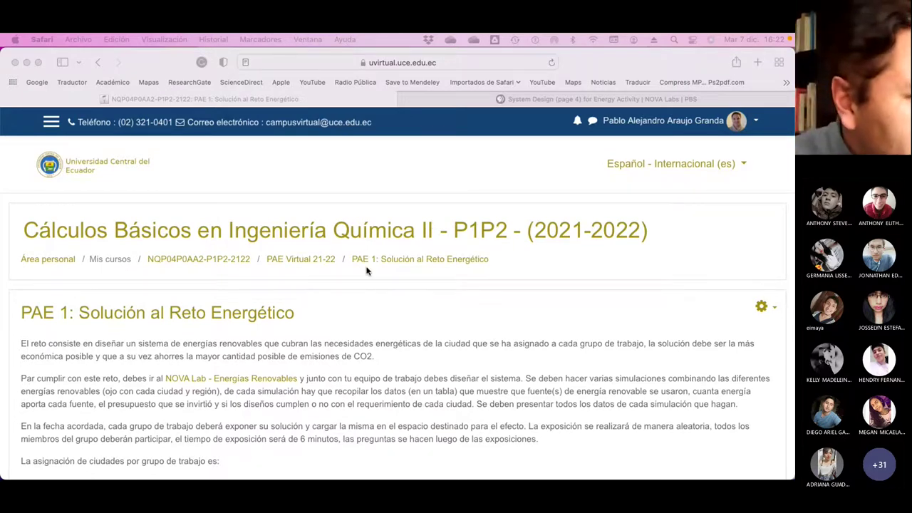
scroll(368, 270, "down", 10)
scroll(367, 269, "down", 3)
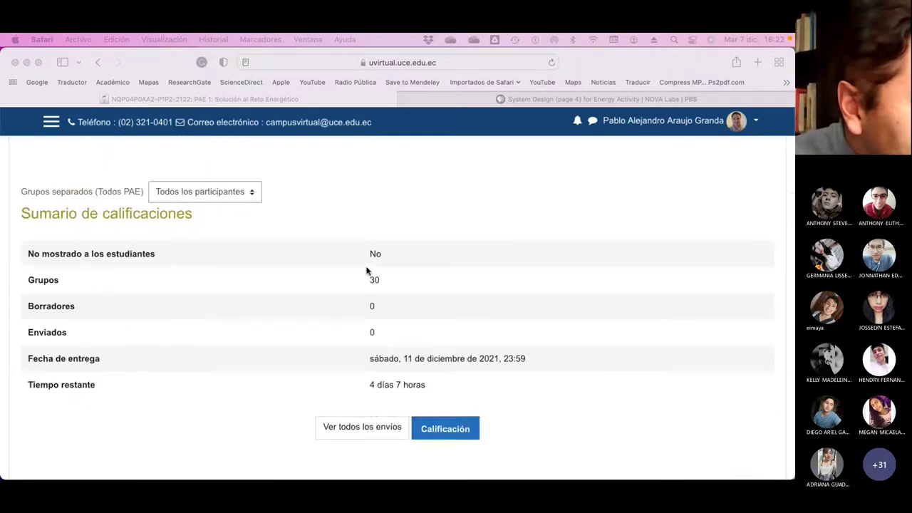
scroll(367, 268, "up", 15)
Step: Return to the course's Inicio section and open the Asistencia P2 attendance activity for Paralelo 2
left_click(280, 260)
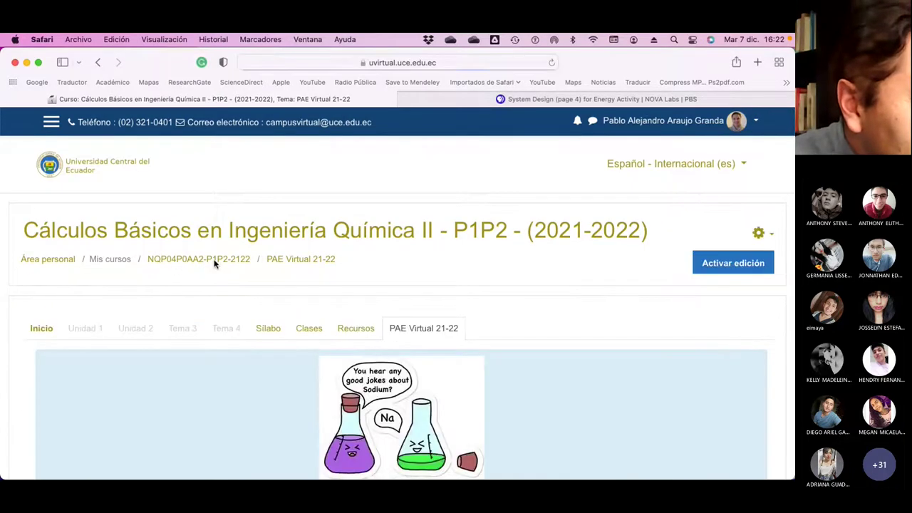
left_click(42, 328)
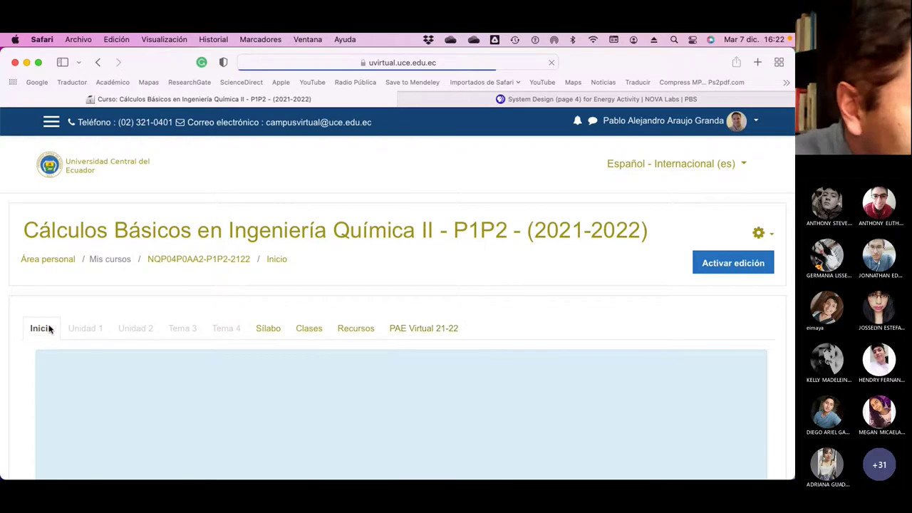
scroll(49, 329, "down", 2)
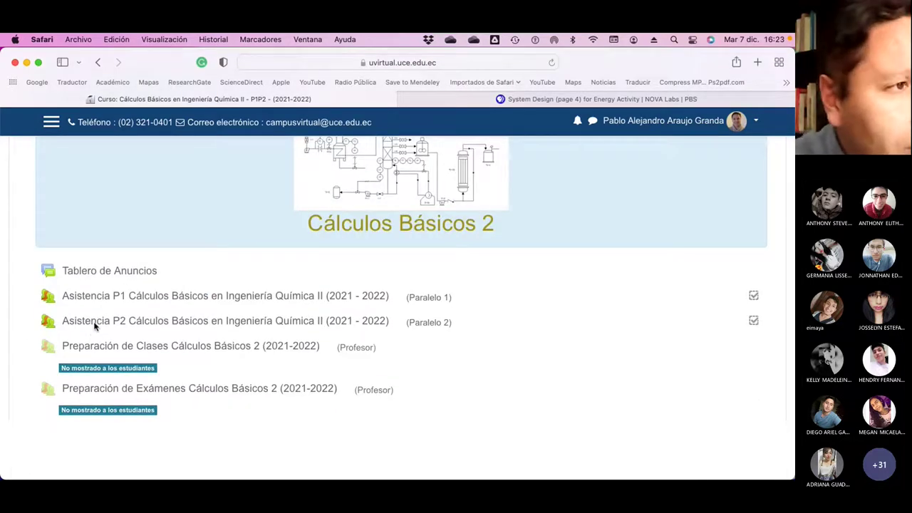
left_click(471, 66)
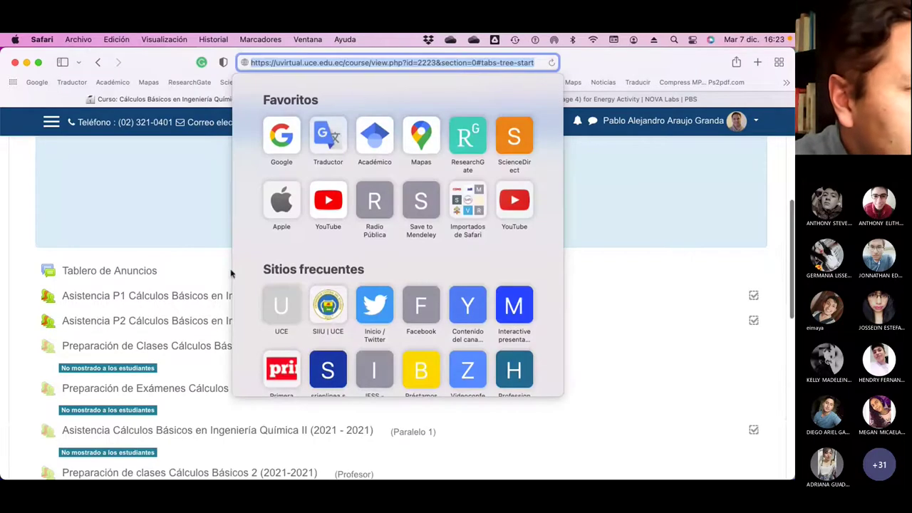
left_click(200, 376)
left_click(163, 322)
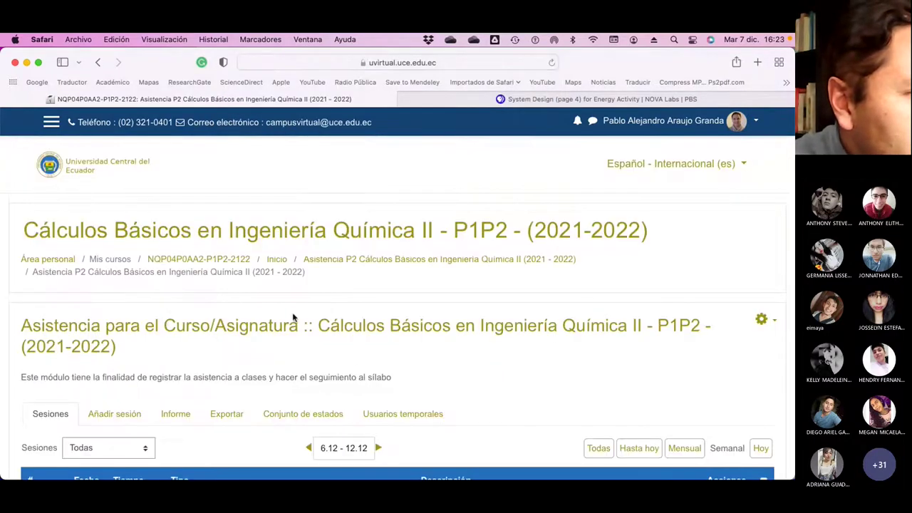
Step: Open the 7.12.21 Tuesday 4PM - 6PM session for editing and show its date, time and description settings
scroll(296, 316, "down", 4)
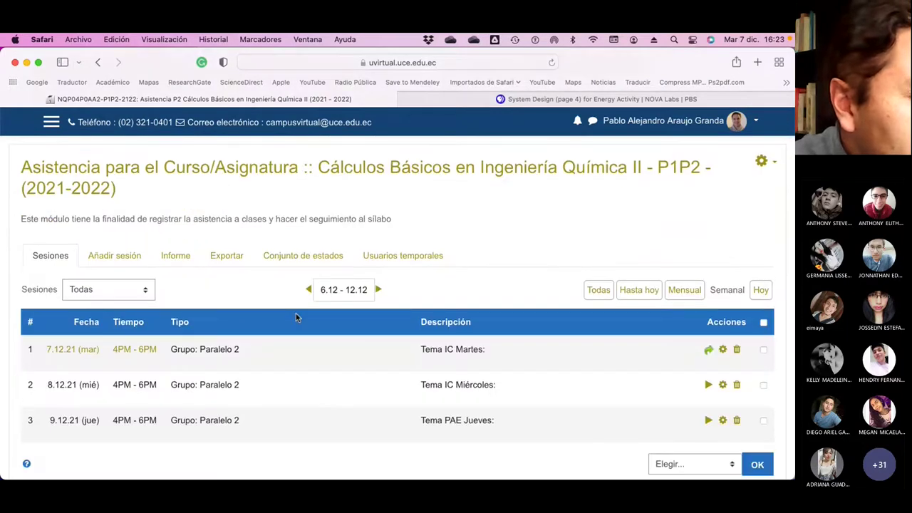
left_click(464, 60)
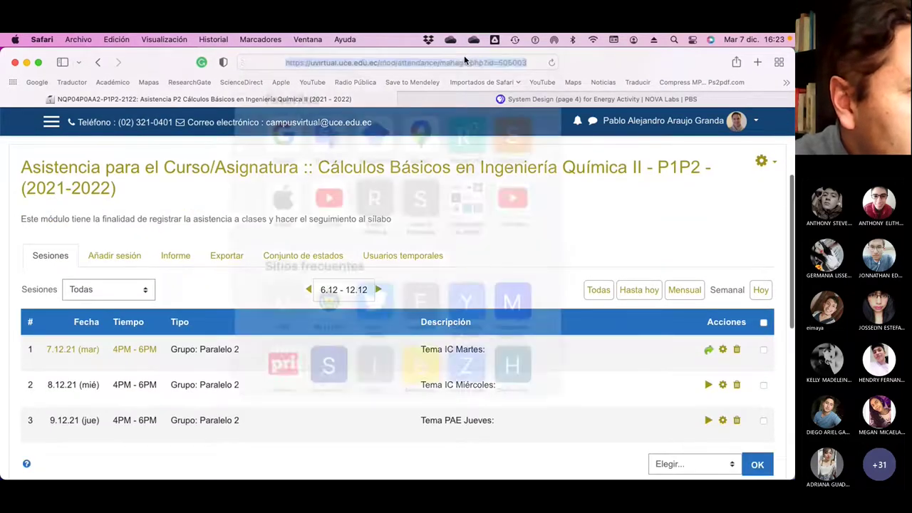
key("Escape")
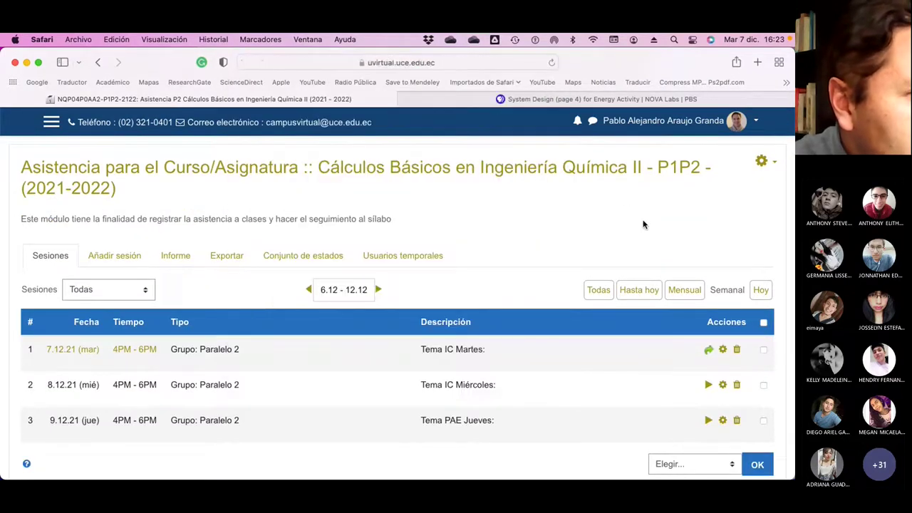
left_click(724, 350)
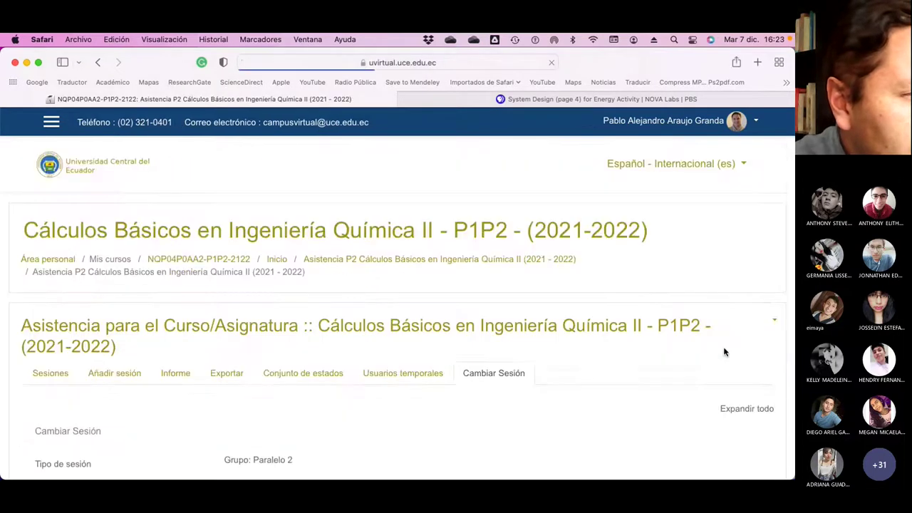
scroll(594, 314, "down", 1)
scroll(594, 313, "down", 5)
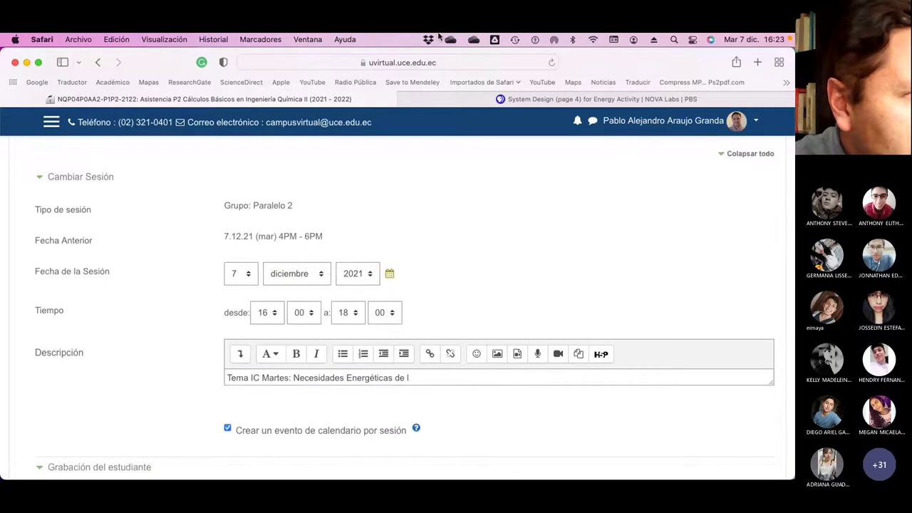
left_click(466, 63)
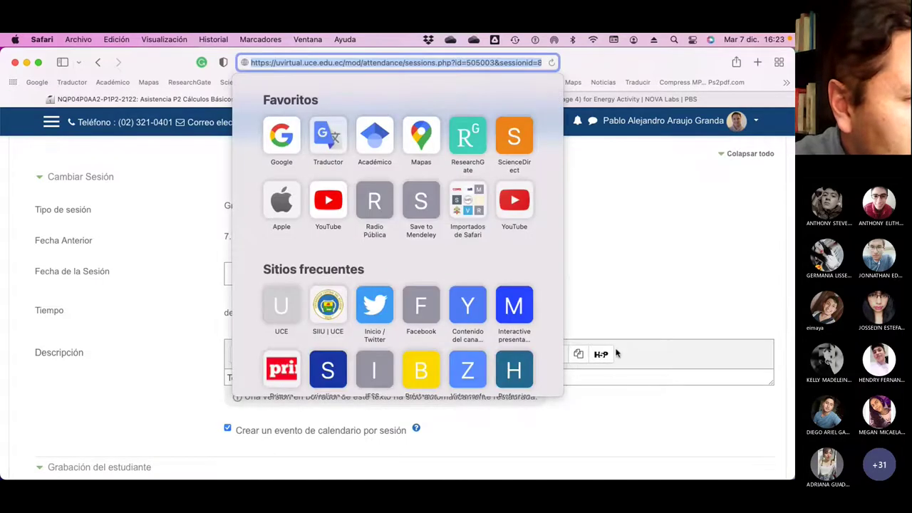
left_click(605, 299)
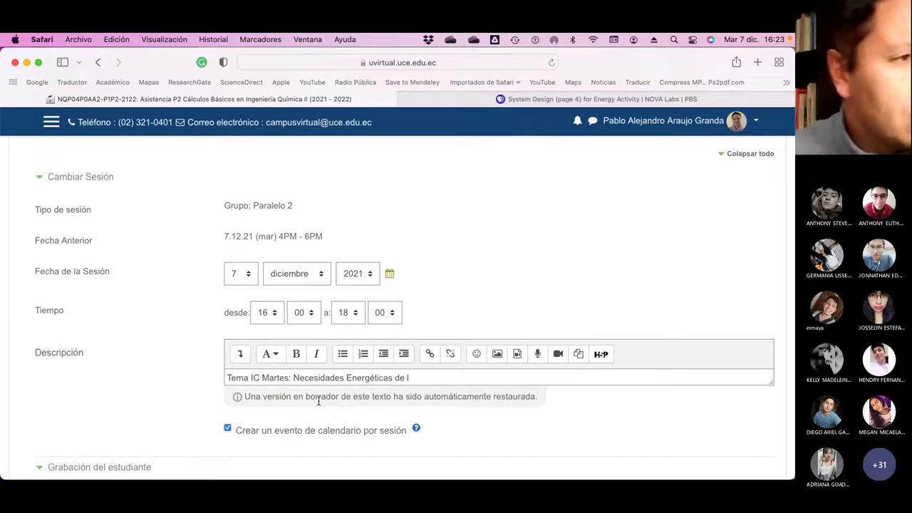
Step: Review the attendance session's description, calendar event and student self-recording settings
scroll(487, 325, "down", 15)
scroll(487, 329, "down", 1)
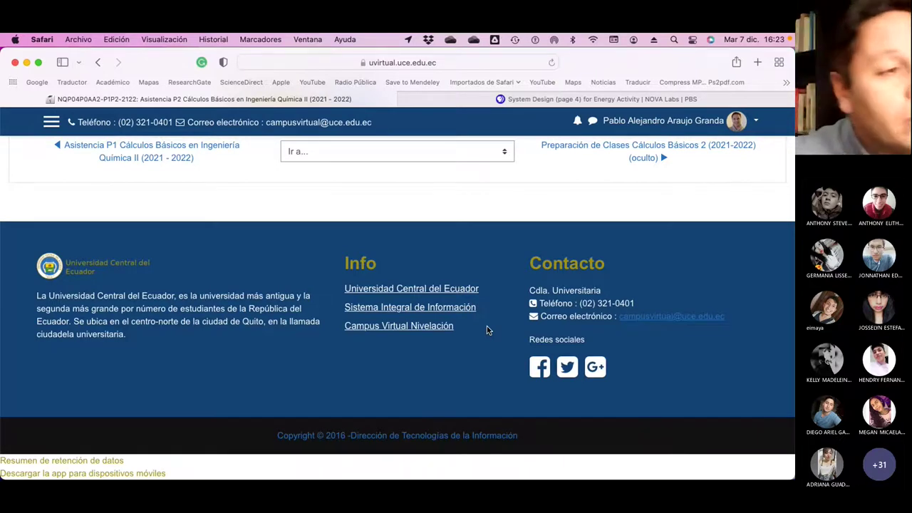
scroll(487, 330, "up", 10)
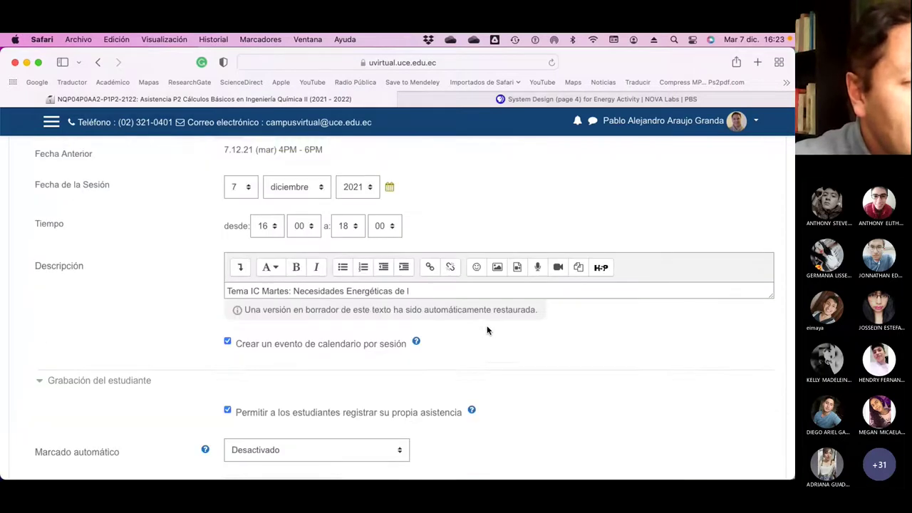
scroll(487, 330, "down", 2)
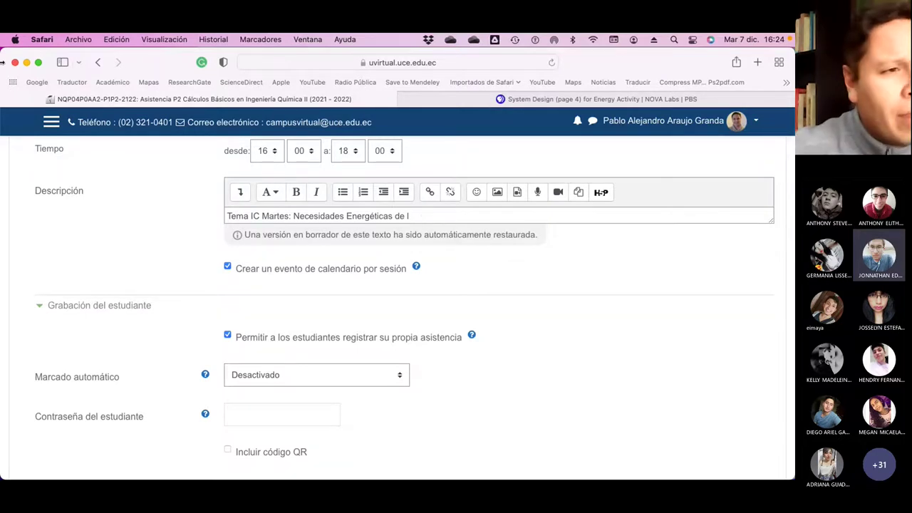
Step: Switch to the NOVA Labs page and return from the Las Vegas design to the Design a Renewable Future introduction, without resubmitting the form
left_click(575, 100)
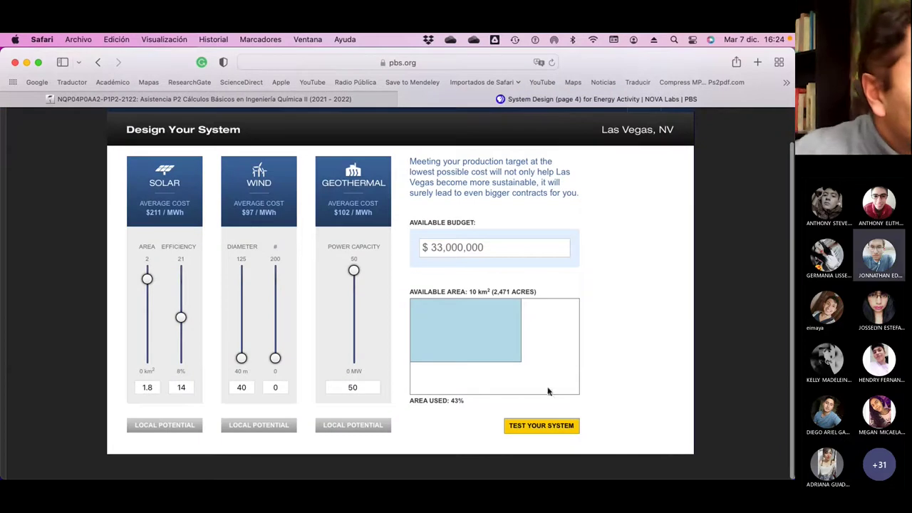
left_click(98, 63)
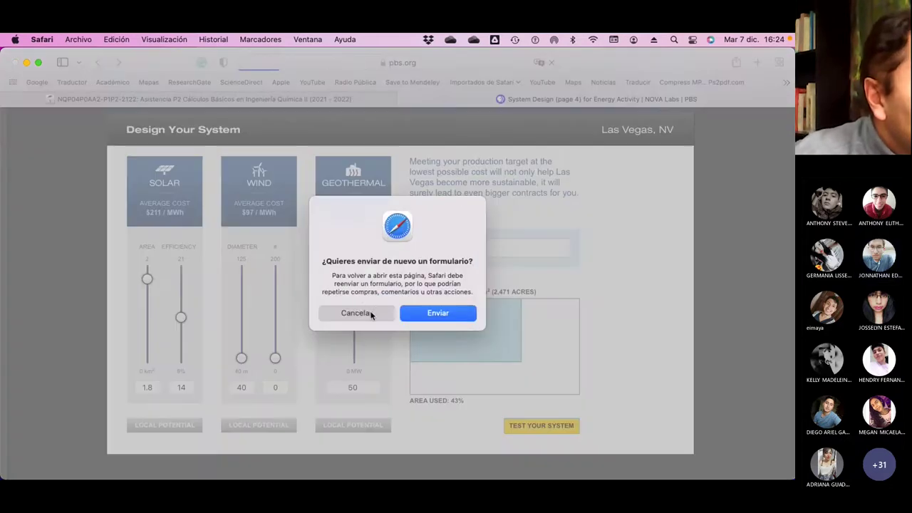
left_click(356, 314)
left_click_drag(100, 67, 198, 161)
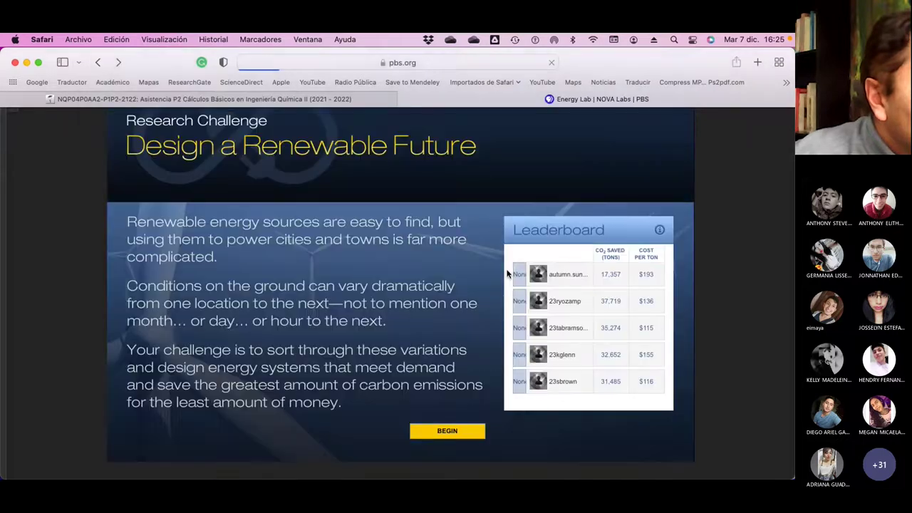
Step: Begin the research challenge, choose Tucson, AZ as the city and open its system design
left_click(449, 432)
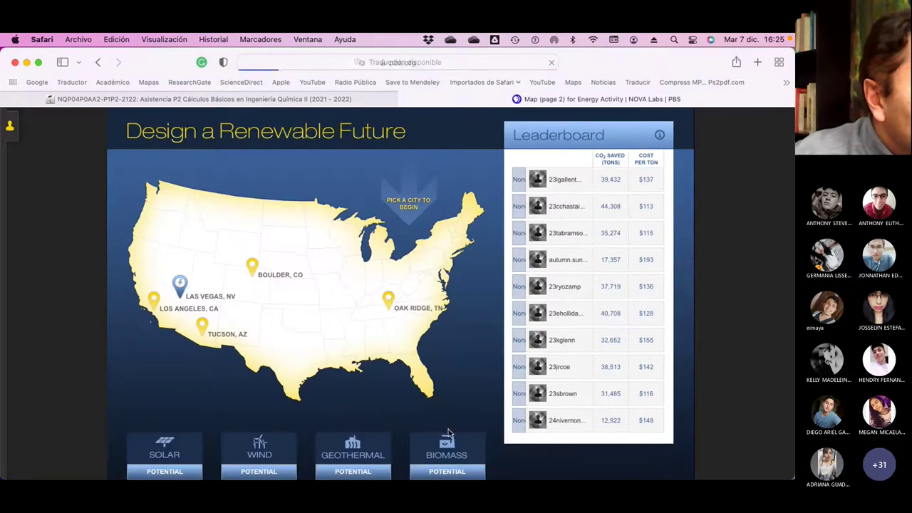
left_click(212, 332)
left_click(226, 320)
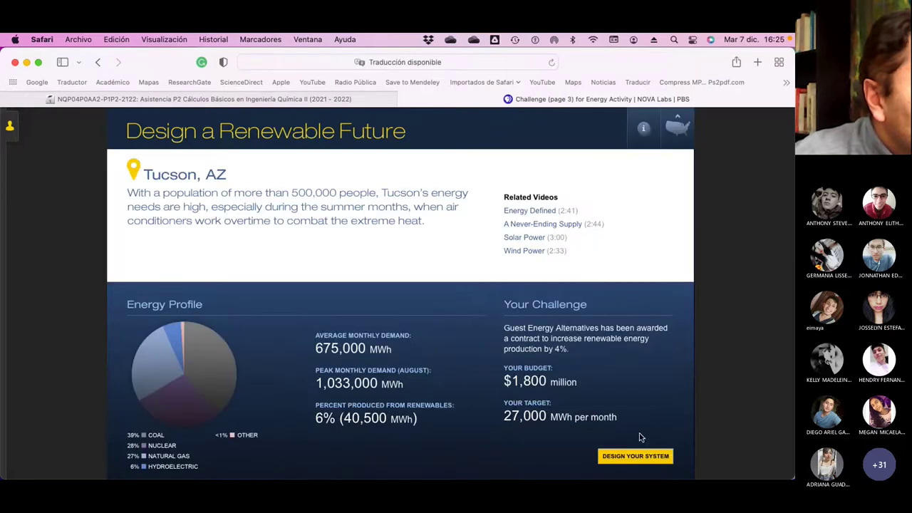
left_click(655, 458)
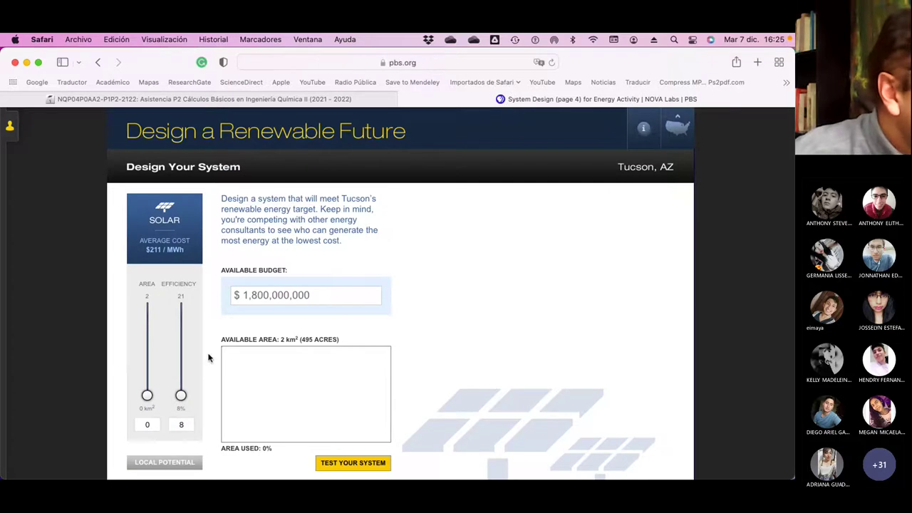
Step: Set Tucson's solar system to an area of 2 km² and an efficiency of 13%
scroll(208, 358, "down", 1)
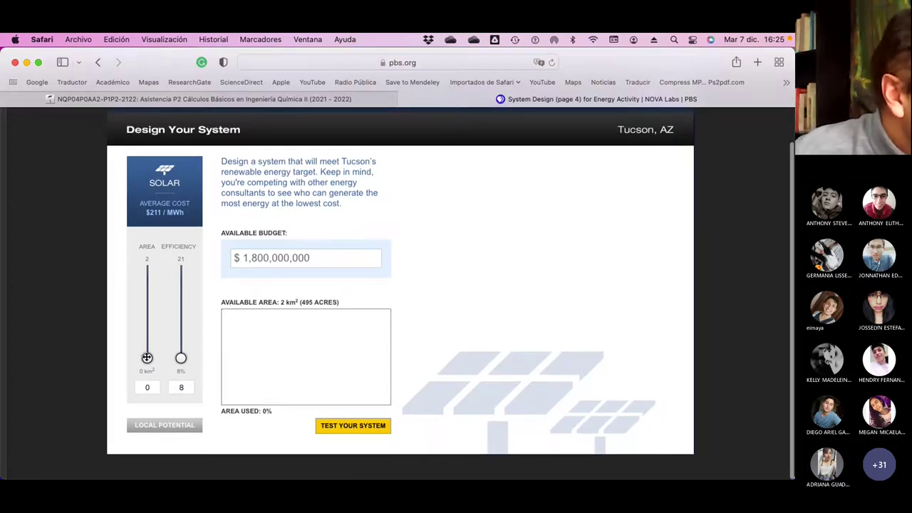
left_click_drag(147, 358, 147, 352)
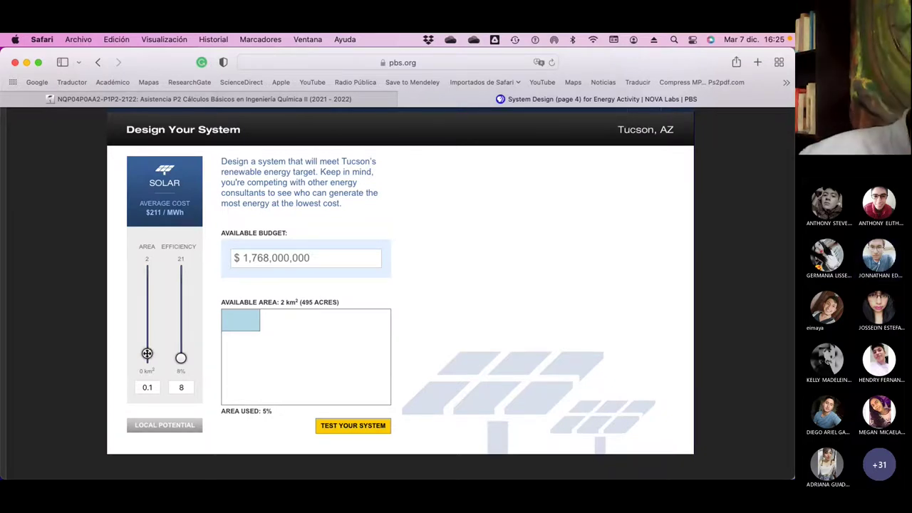
left_click_drag(148, 353, 149, 269)
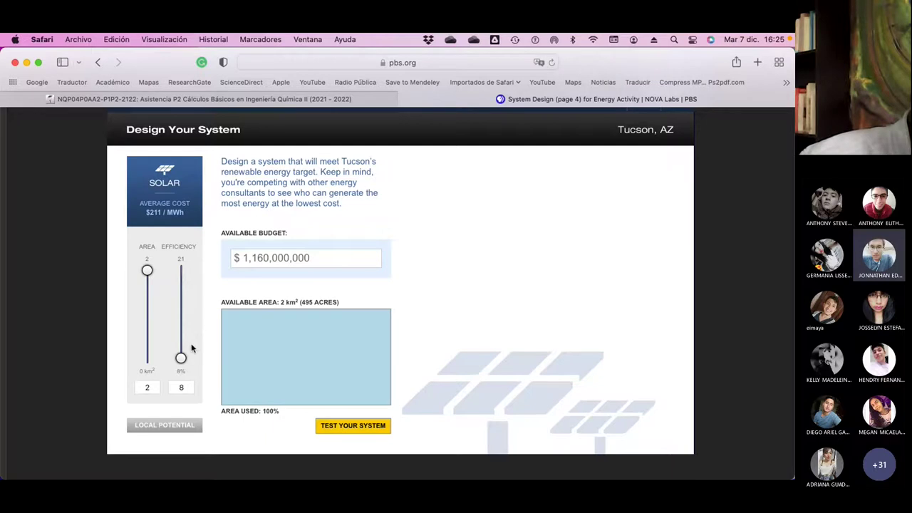
left_click_drag(180, 357, 177, 327)
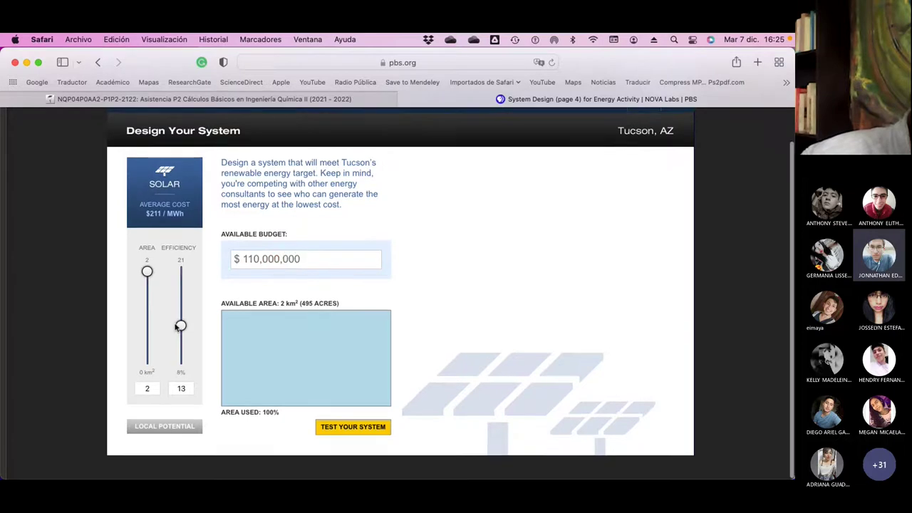
Step: Test the Tucson solar system, continuing past both design tips without redesigning, and power it up
left_click(362, 430)
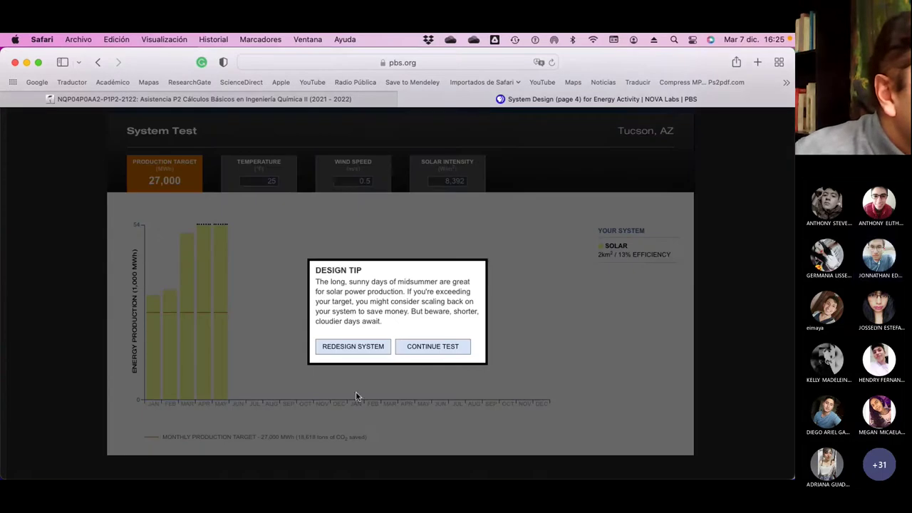
left_click(438, 351)
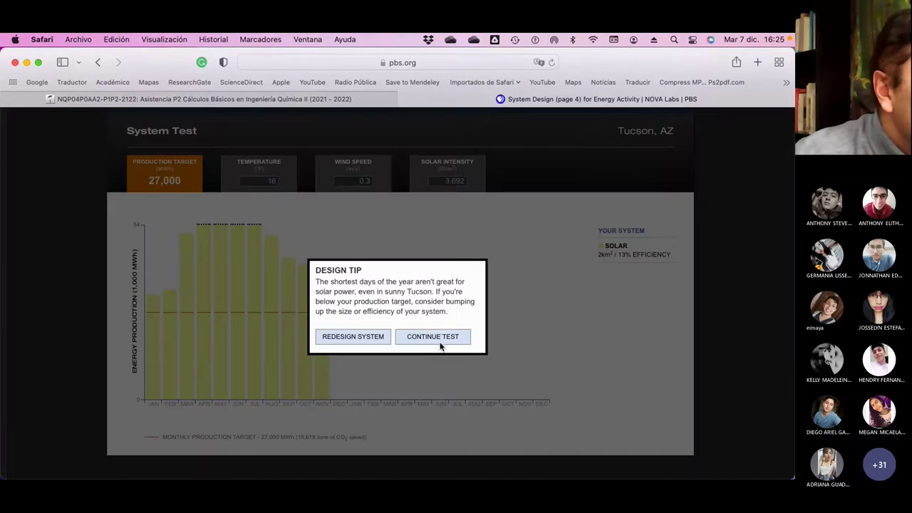
left_click(438, 340)
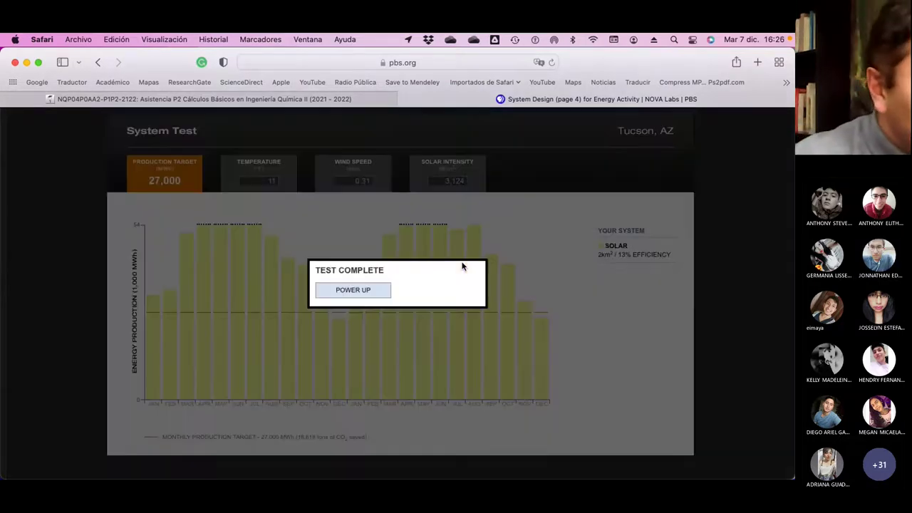
left_click(362, 294)
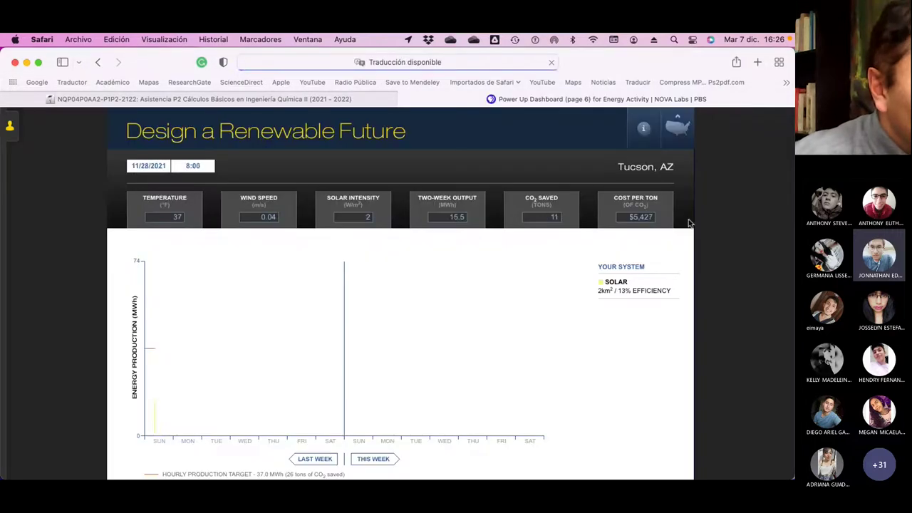